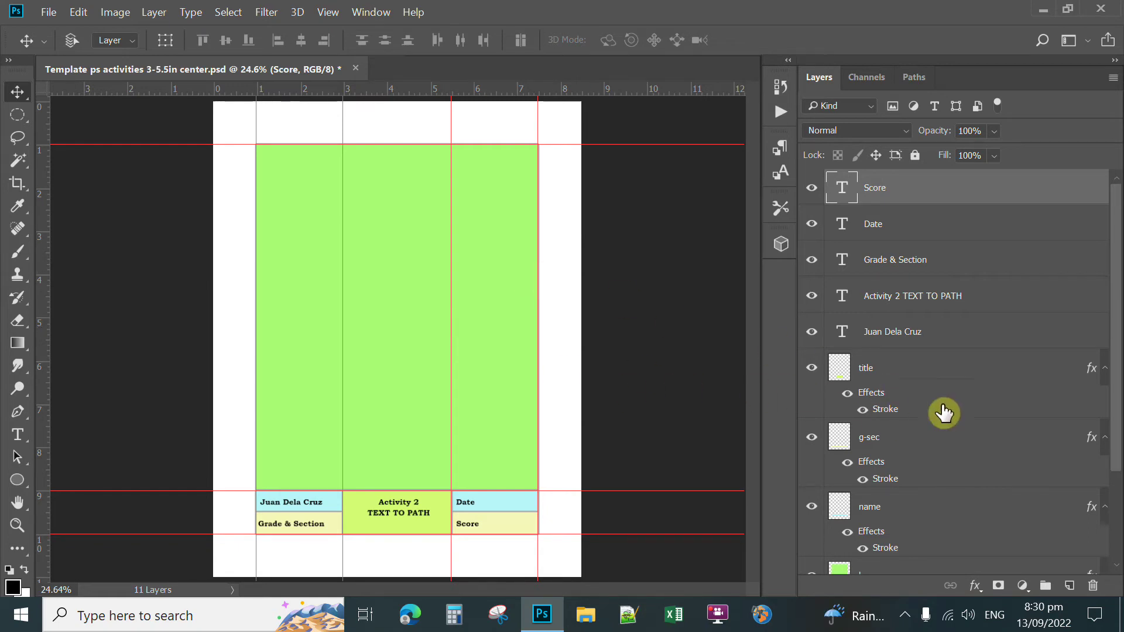
Add a new layer above the Score text layer and name it "circle path"
click(1069, 592)
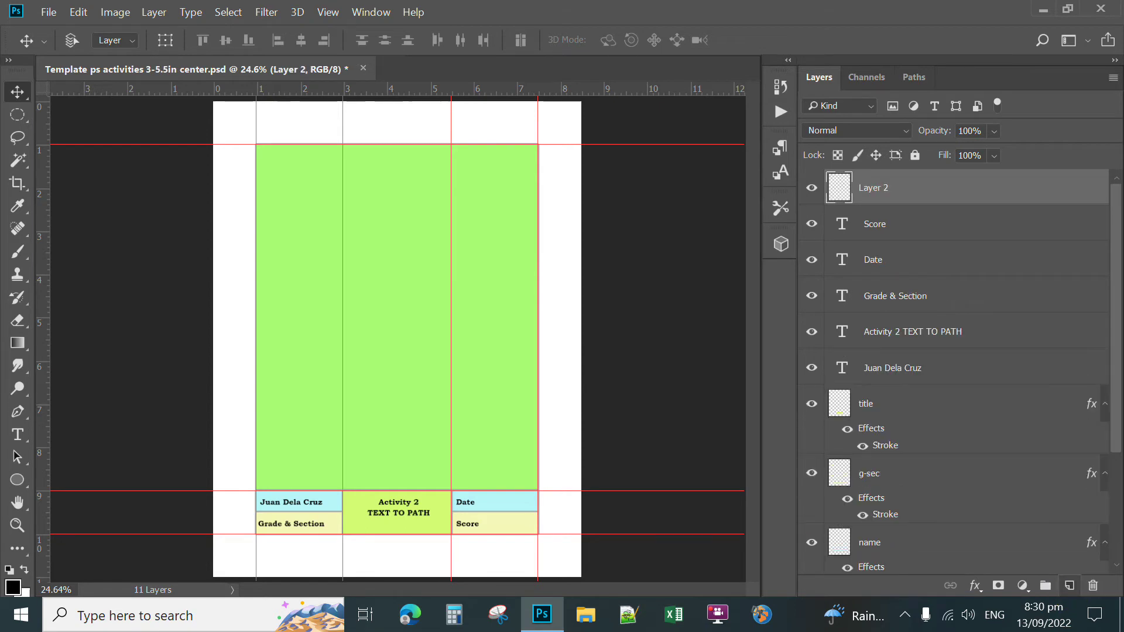
double_click(875, 190)
click(876, 193)
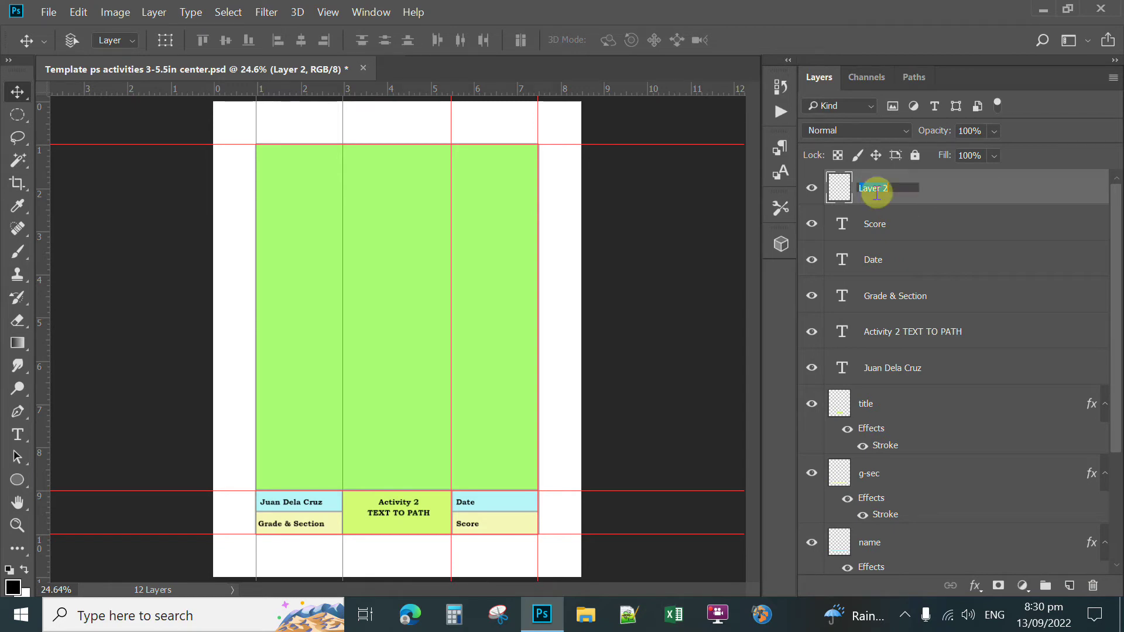
text(circle path)
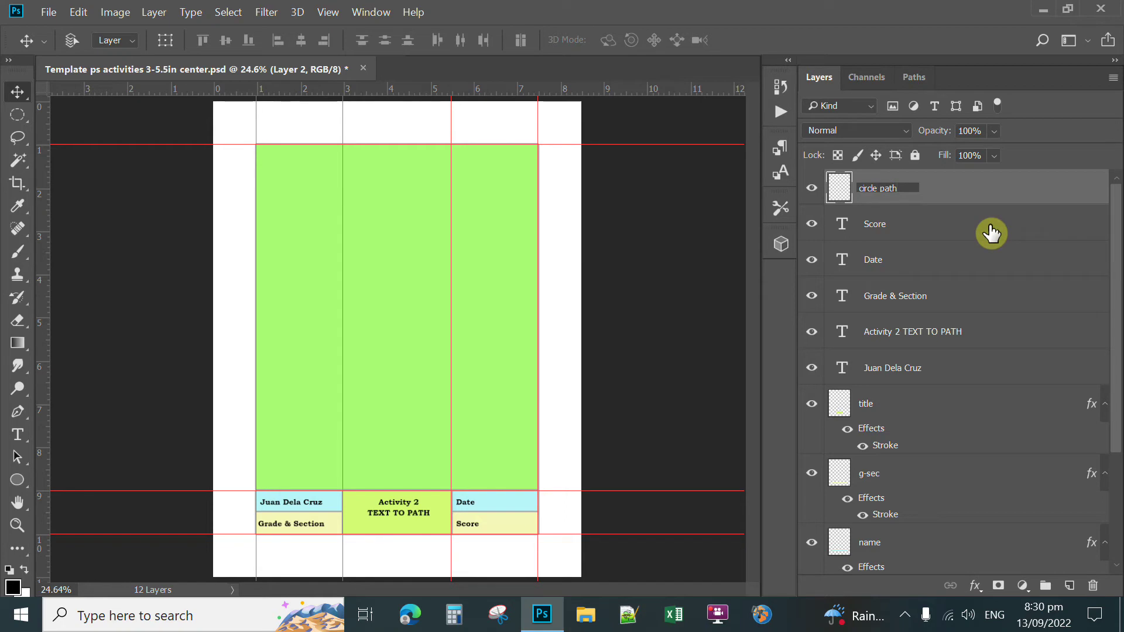
key(Return)
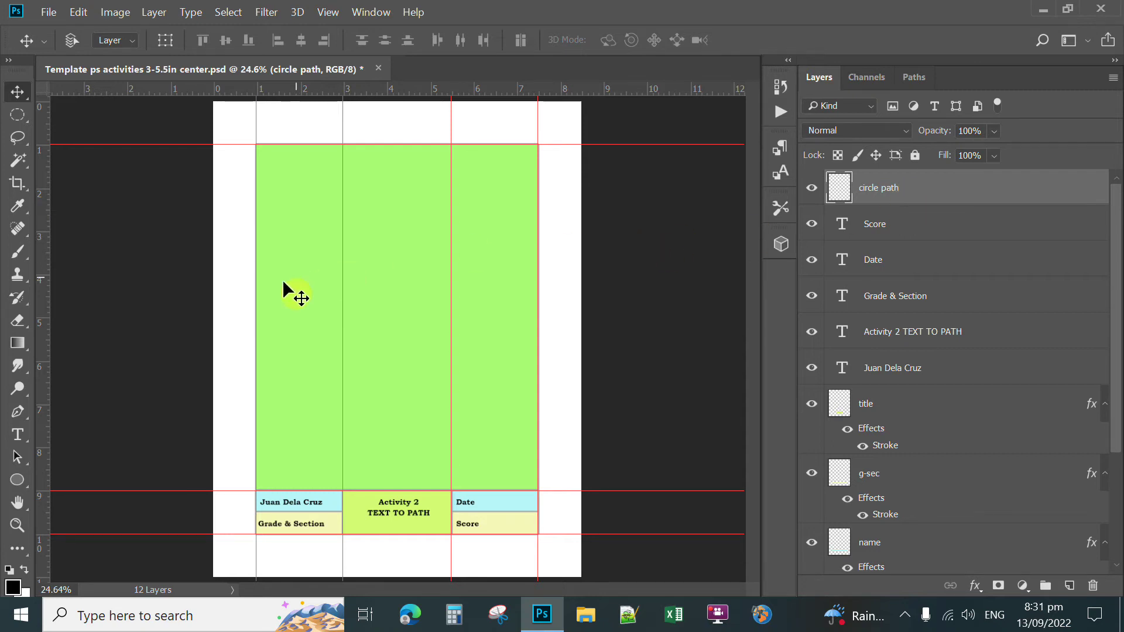
Draw a circular path about 3.35 in wide with the Ellipse tool, centred in the upper part of the green area
click(17, 479)
right_click(17, 479)
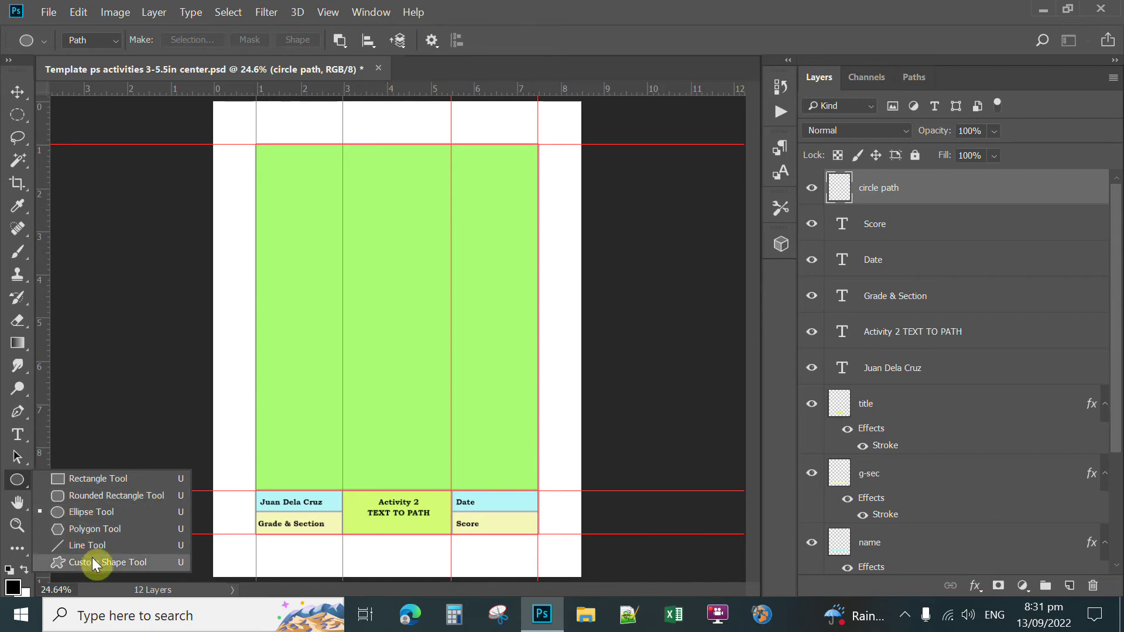
click(96, 511)
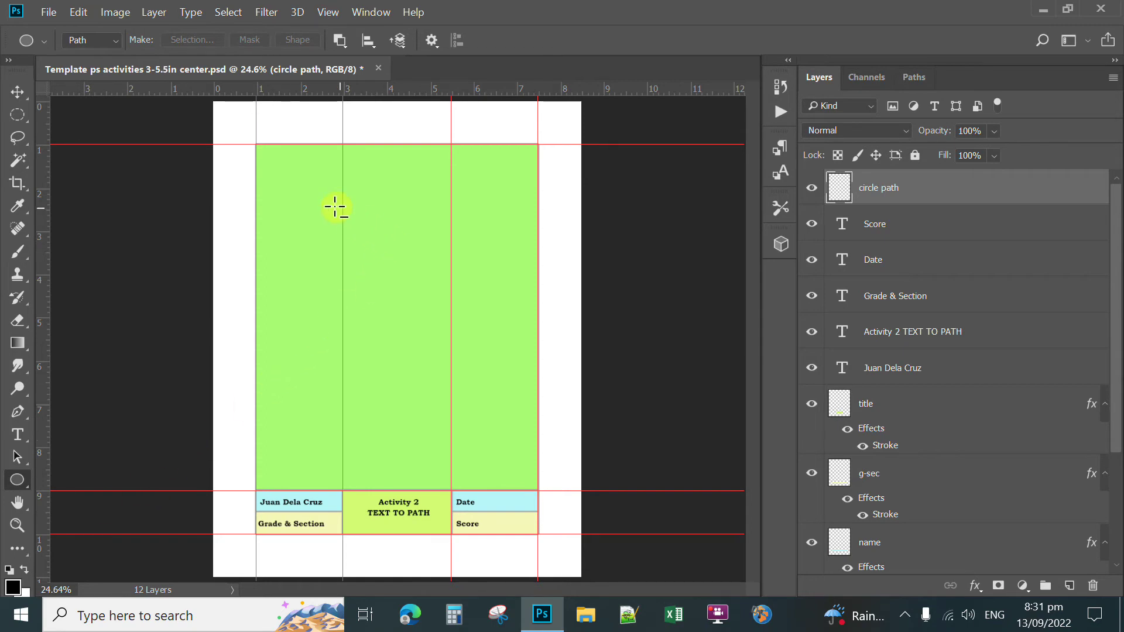
drag(316, 194, 389, 279)
key(shift)
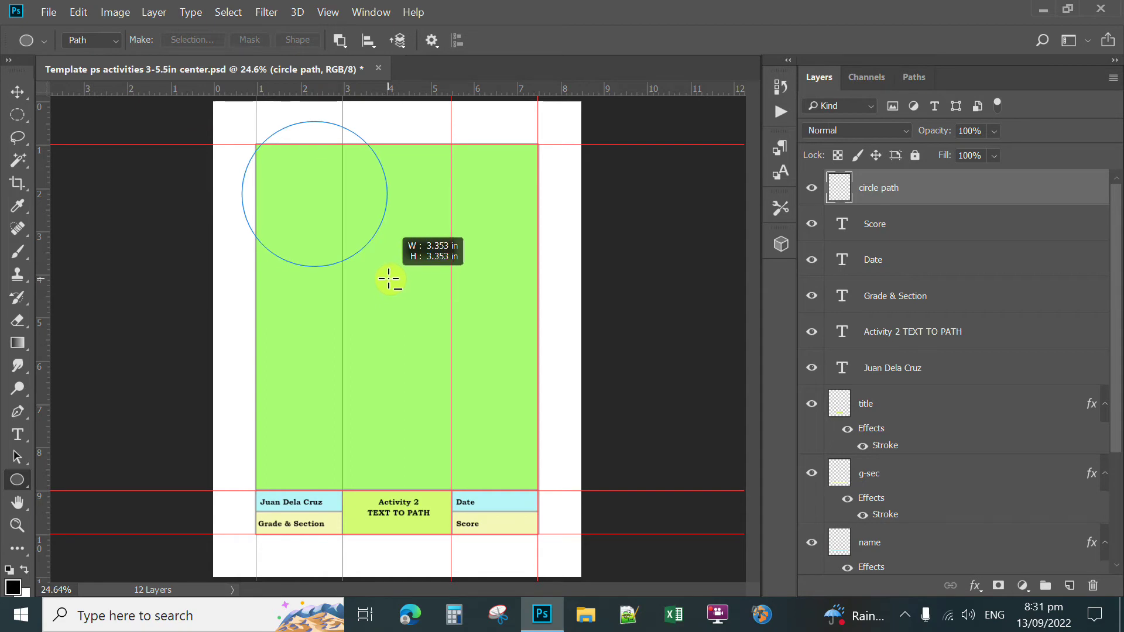
key(space)
drag(388, 279, 472, 343)
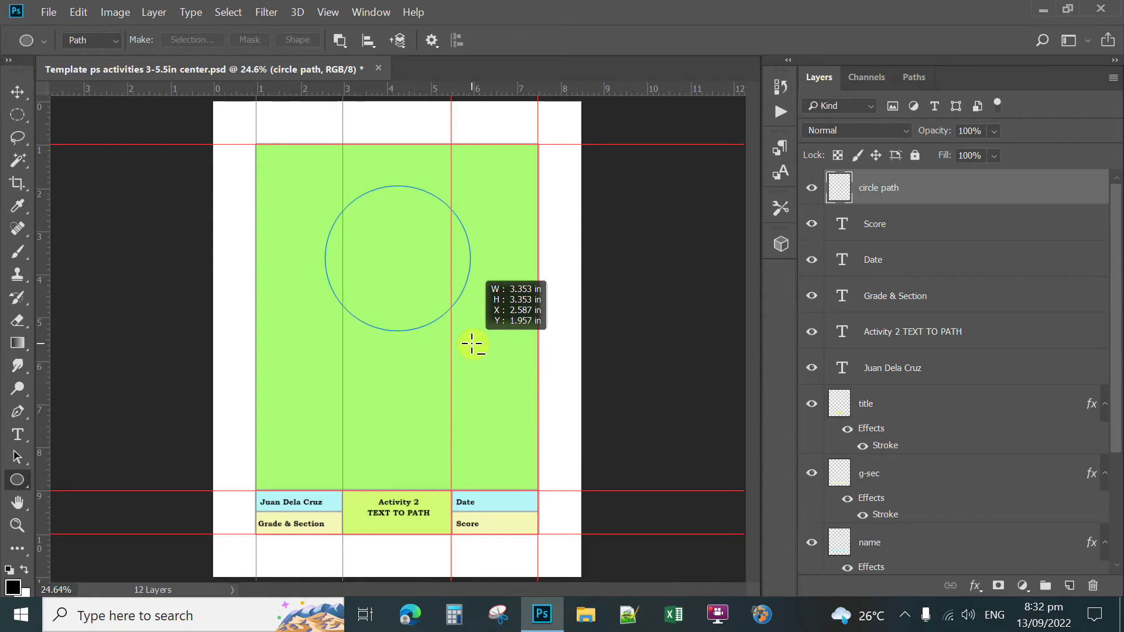
drag(472, 344, 471, 343)
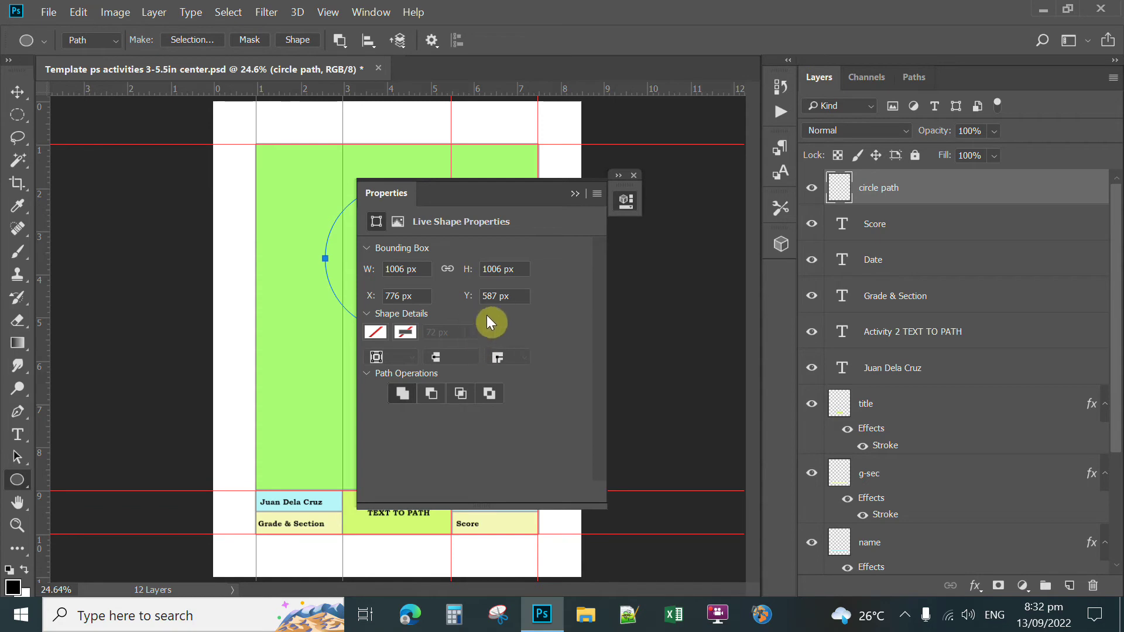
click(575, 195)
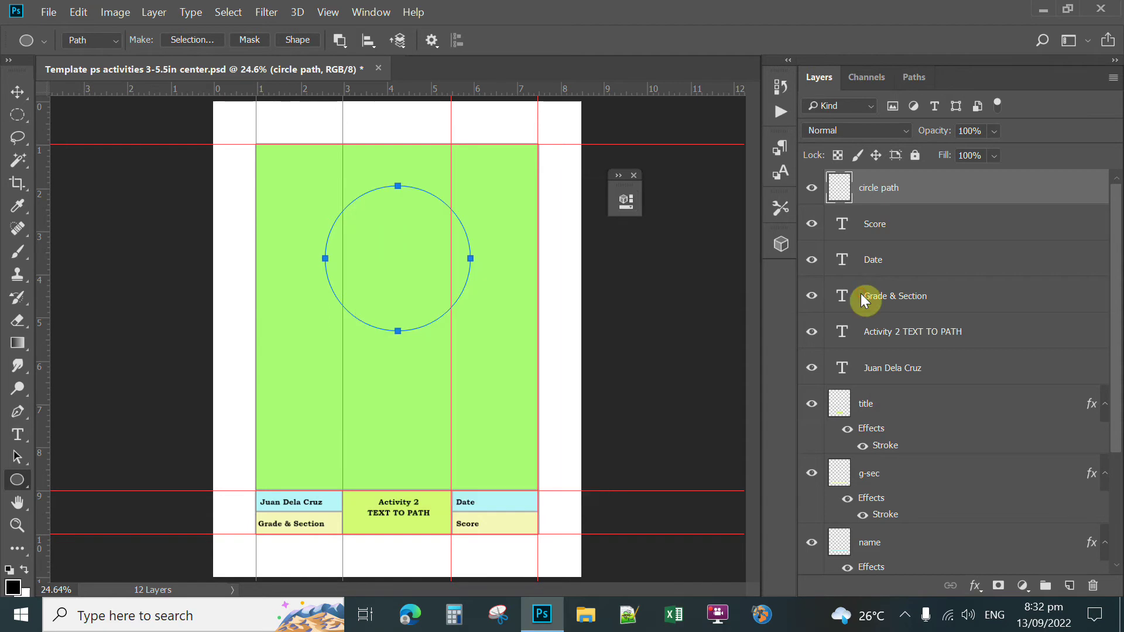
click(634, 175)
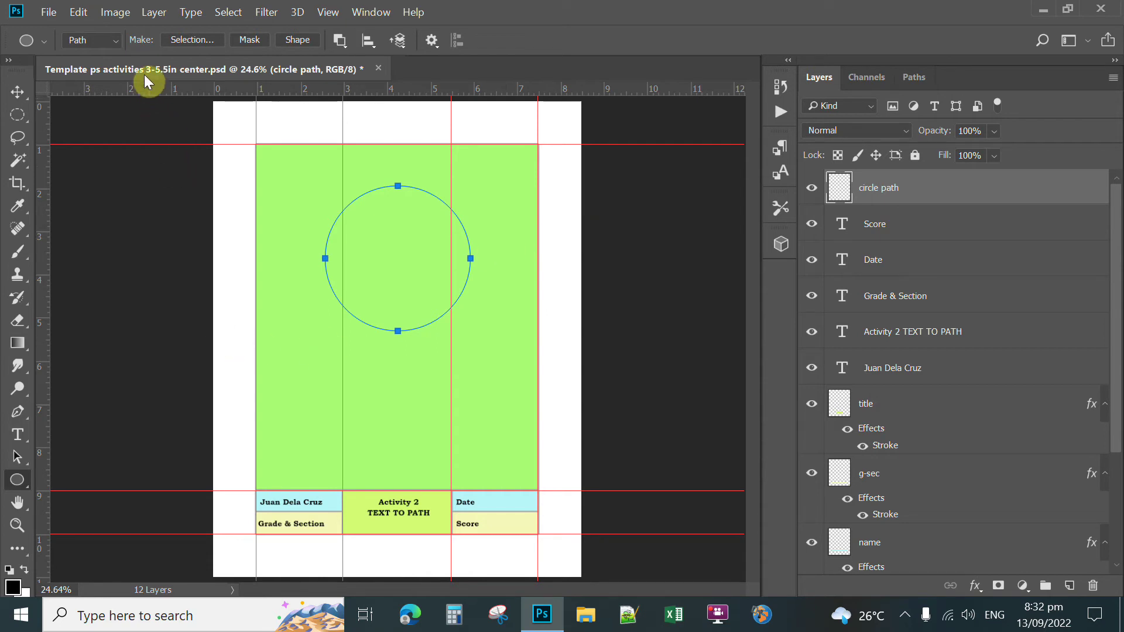
click(116, 41)
click(117, 42)
Start path text on the circle's left side, with the size at 30 pt and the colour at blue 061dce
click(17, 435)
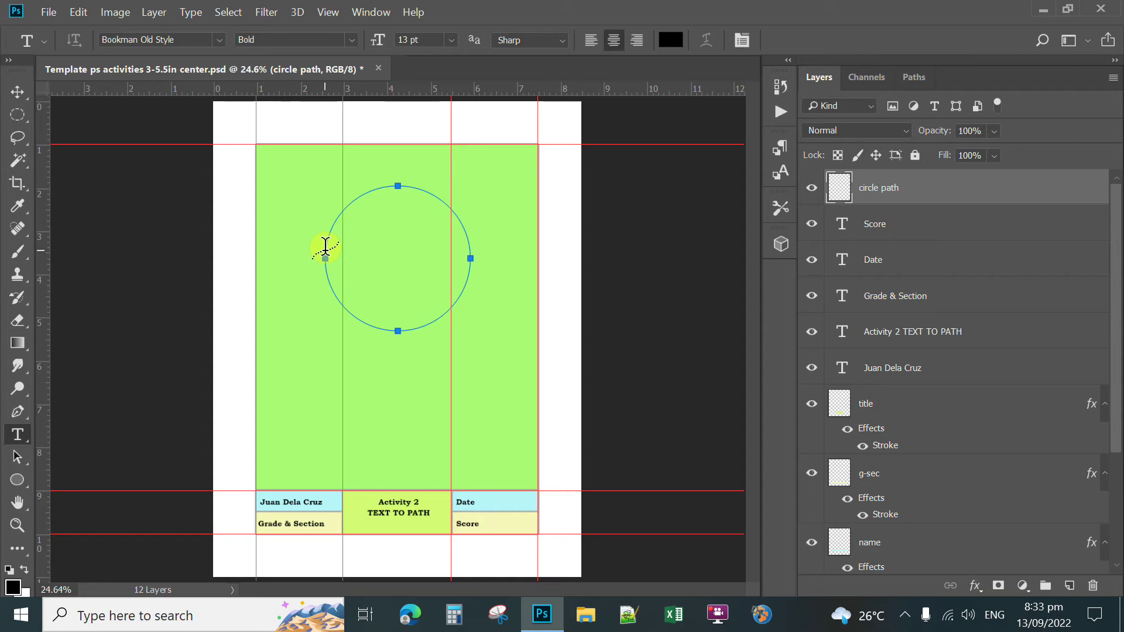
click(324, 246)
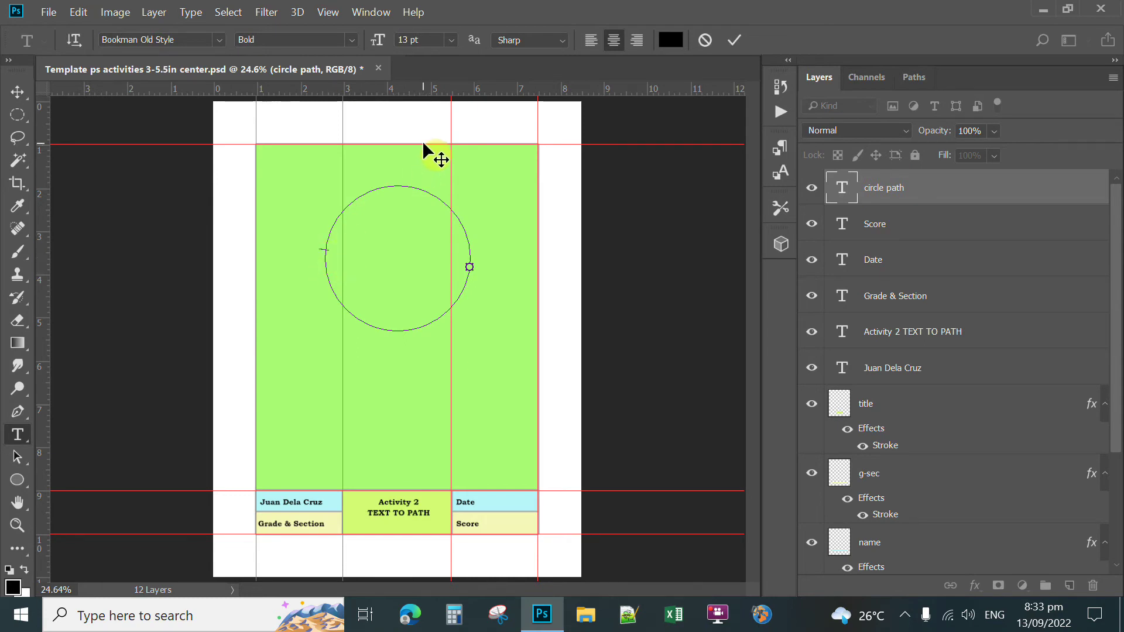
click(451, 40)
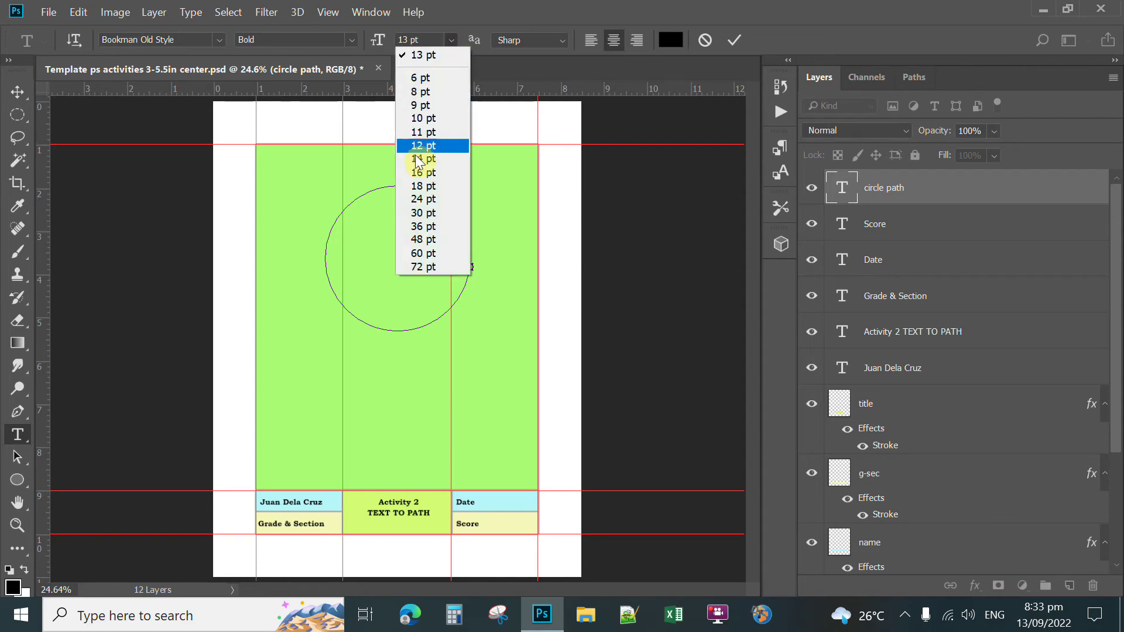
click(429, 213)
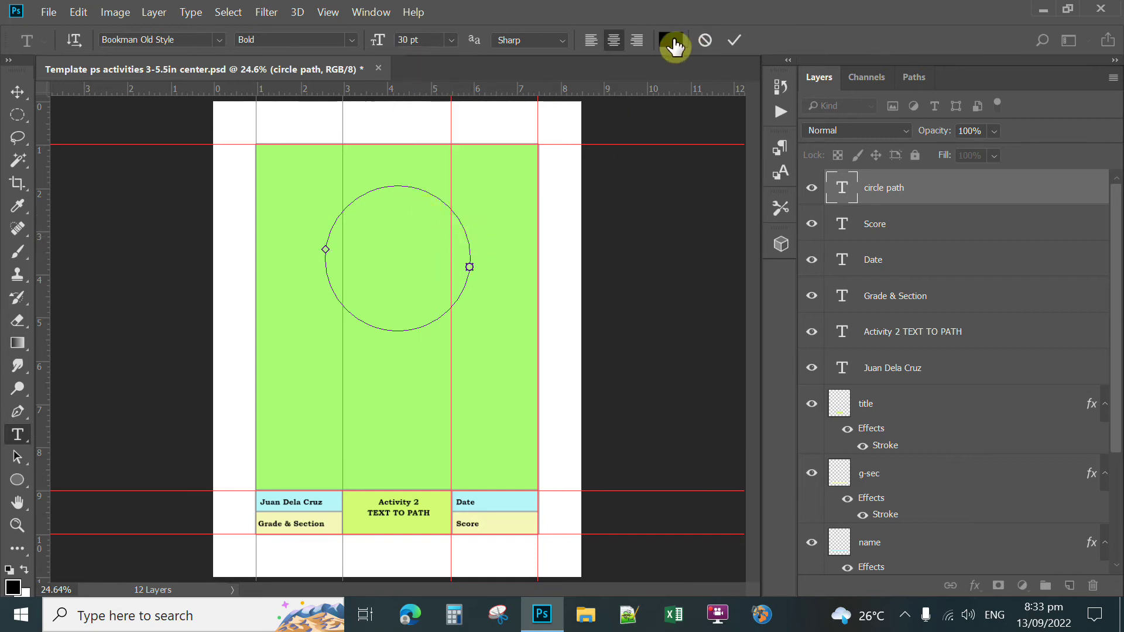
click(670, 41)
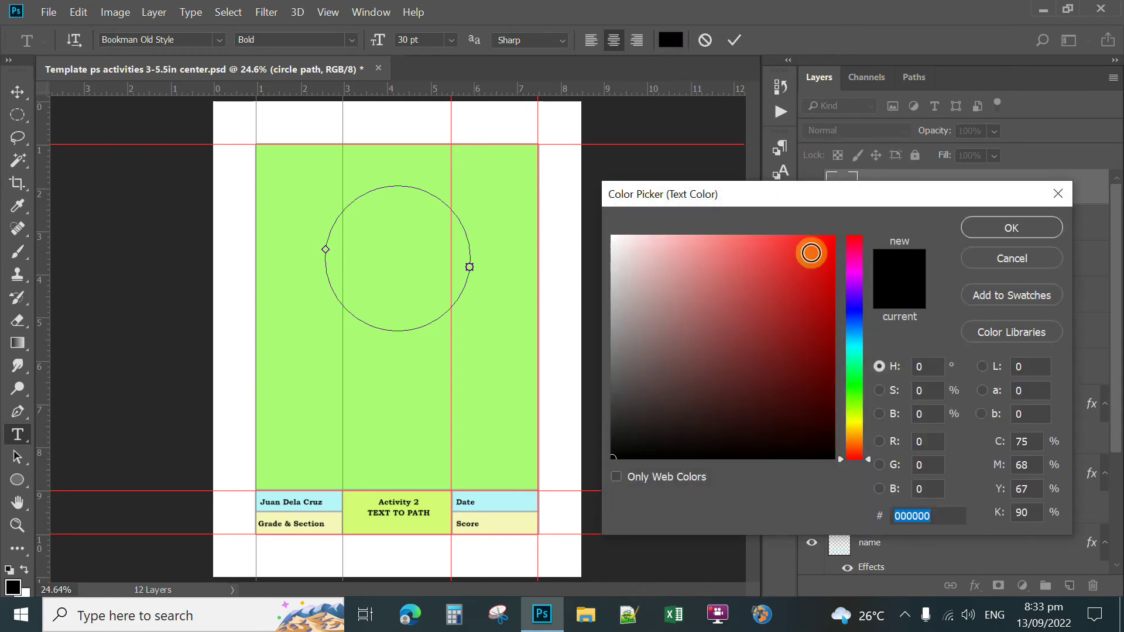
click(855, 314)
click(829, 278)
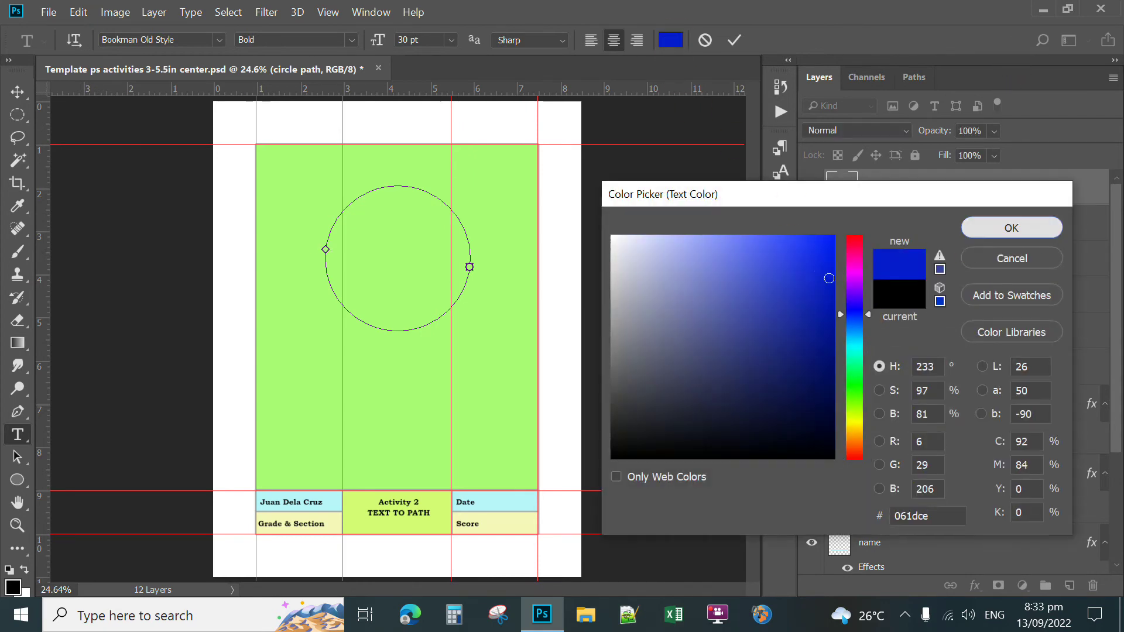
click(987, 228)
Enter the text "SURIGAO CITY THE CITY OF ISLAND ADVENTURE" along the circle
text(SURIGAO CITY THE CITY)
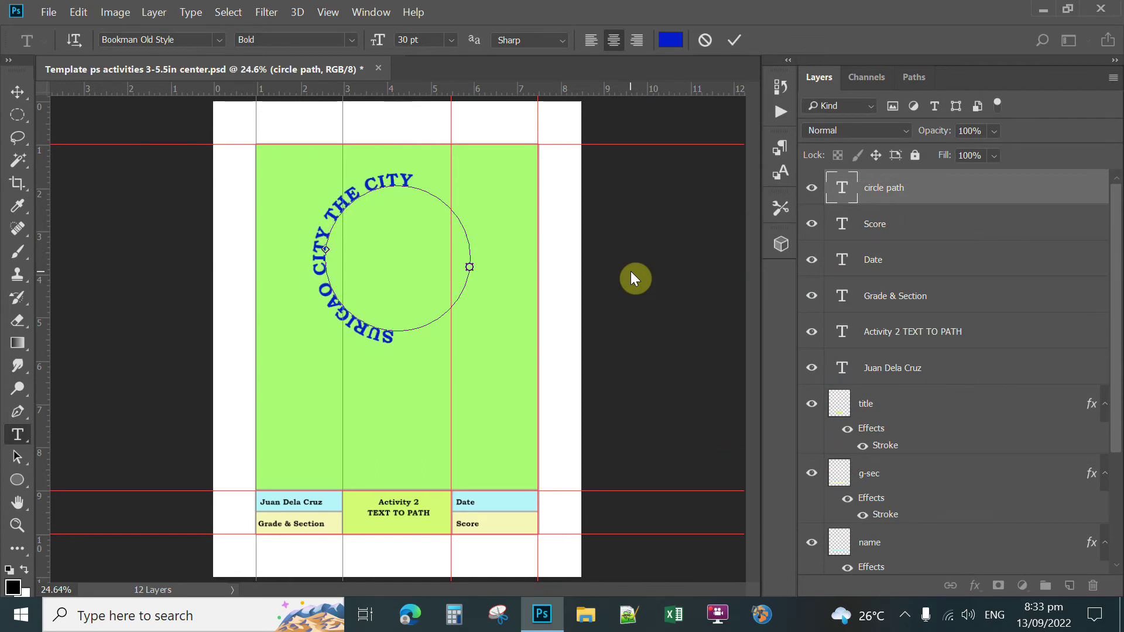
text( OF)
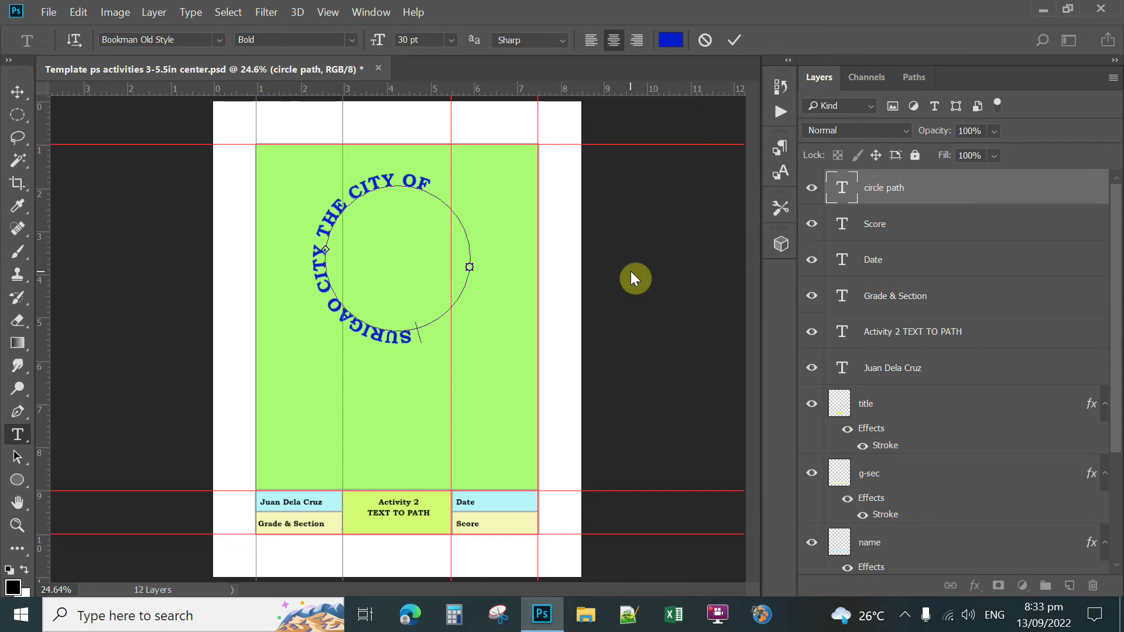
text( ISLAND ADVEN)
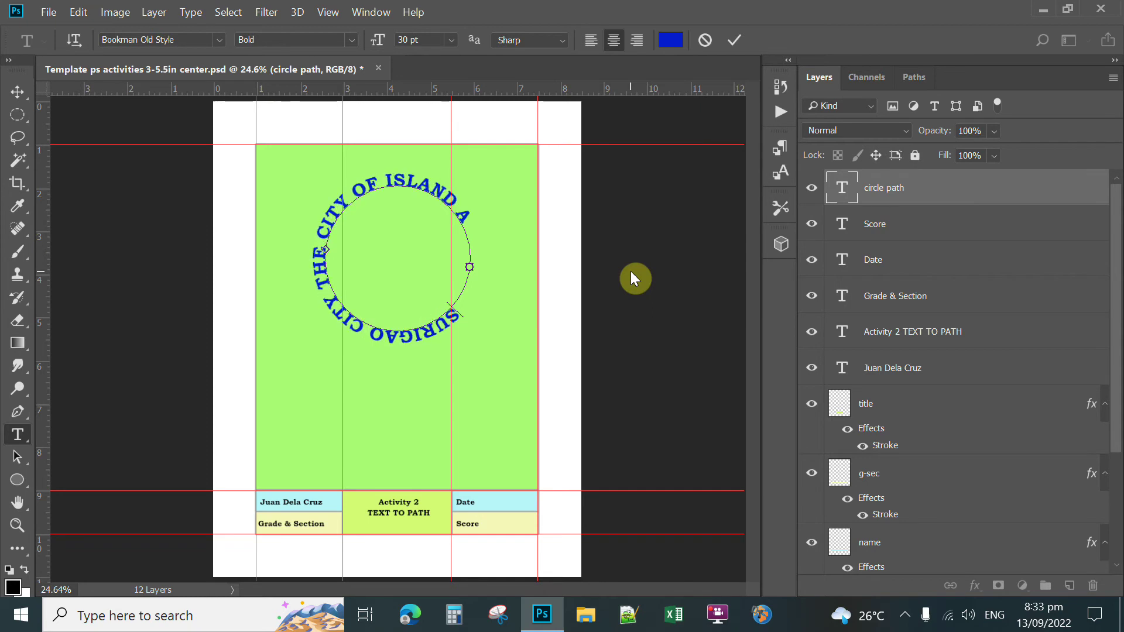
key(BackSpace)
key(BackSpace)
key(BackSpace)
key(BackSpace)
key(BackSpace)
key(BackSpace)
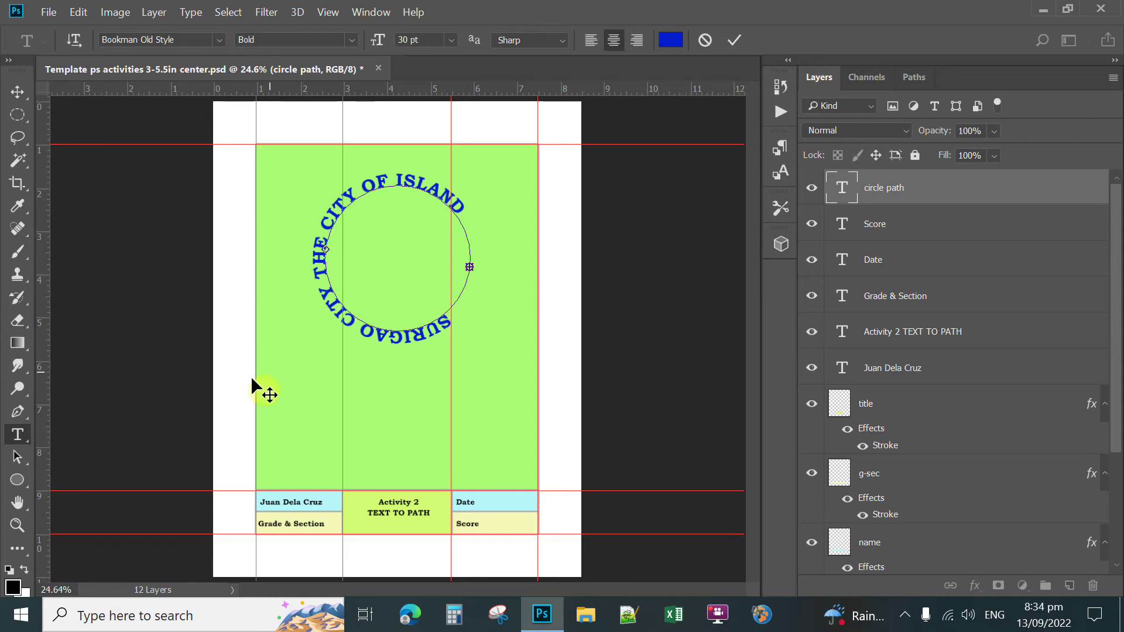
Reposition the text's start and end points with the Path Selection tool so it runs clockwise outside the circle from the left side
click(17, 458)
drag(17, 458, 110, 459)
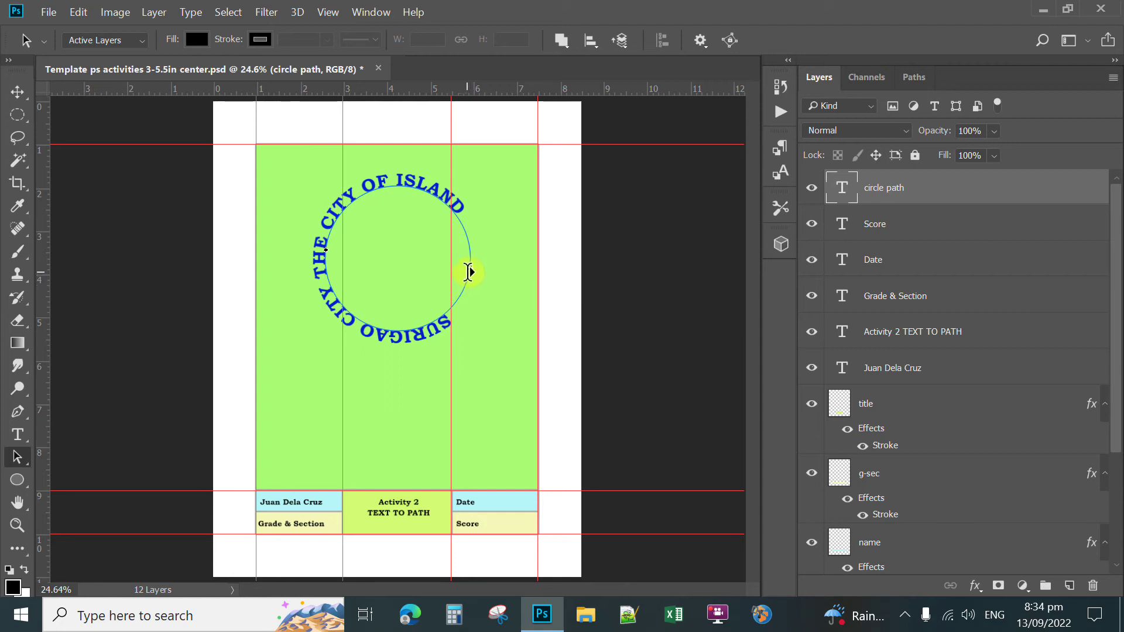
mouse_move(467, 268)
mouse_down()
mouse_move(455, 294)
mouse_move(414, 311)
mouse_up()
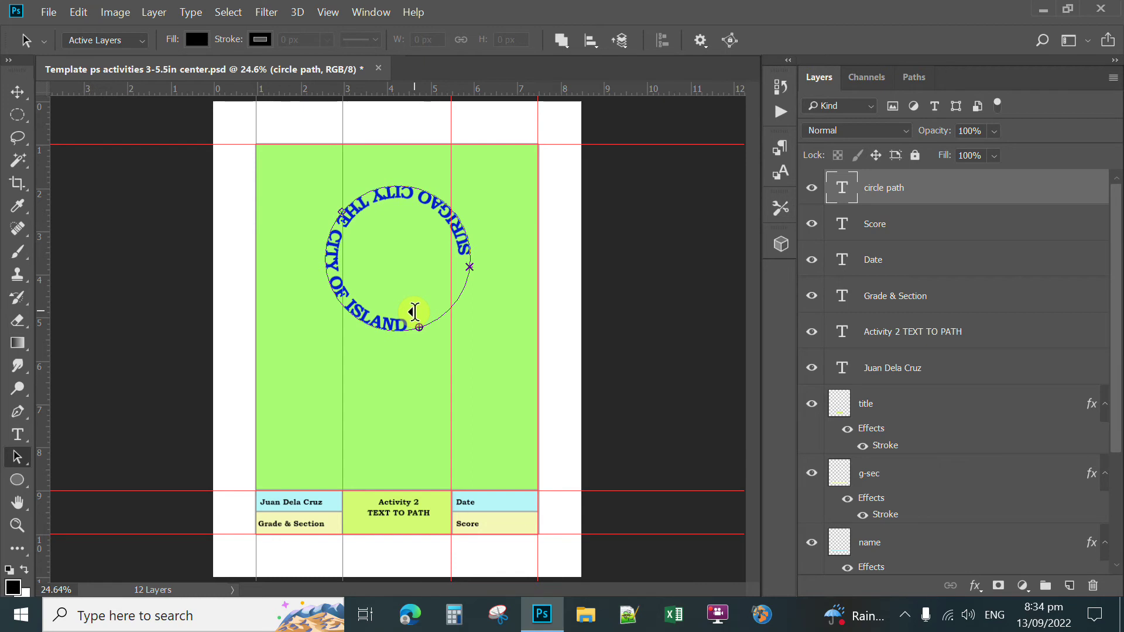
drag(414, 312, 413, 349)
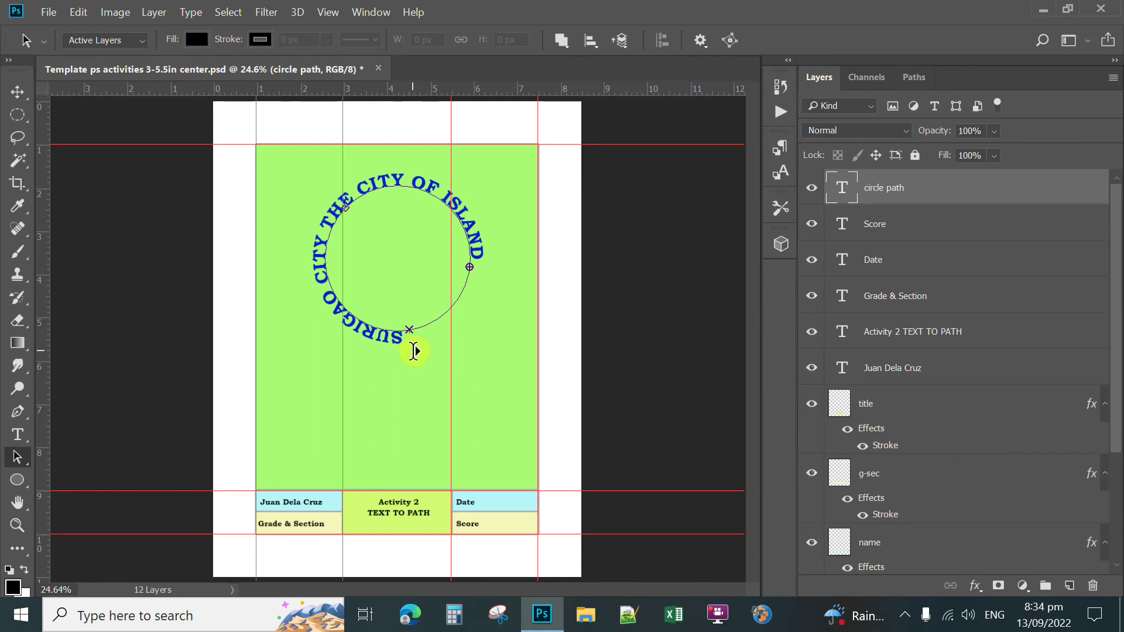
drag(413, 352, 299, 300)
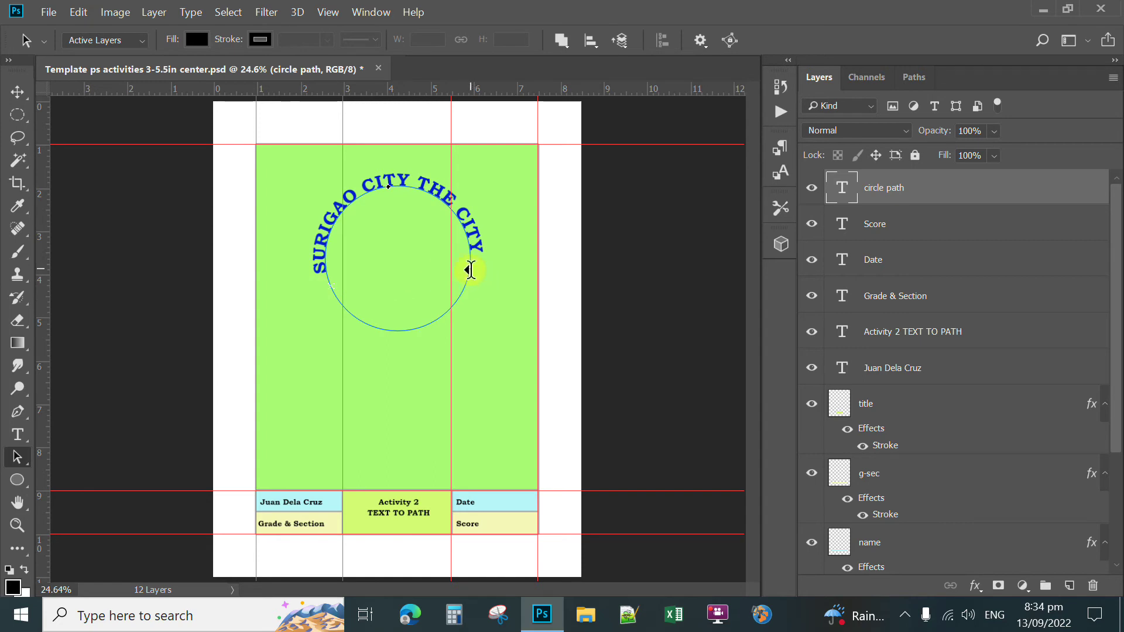
drag(473, 270, 312, 326)
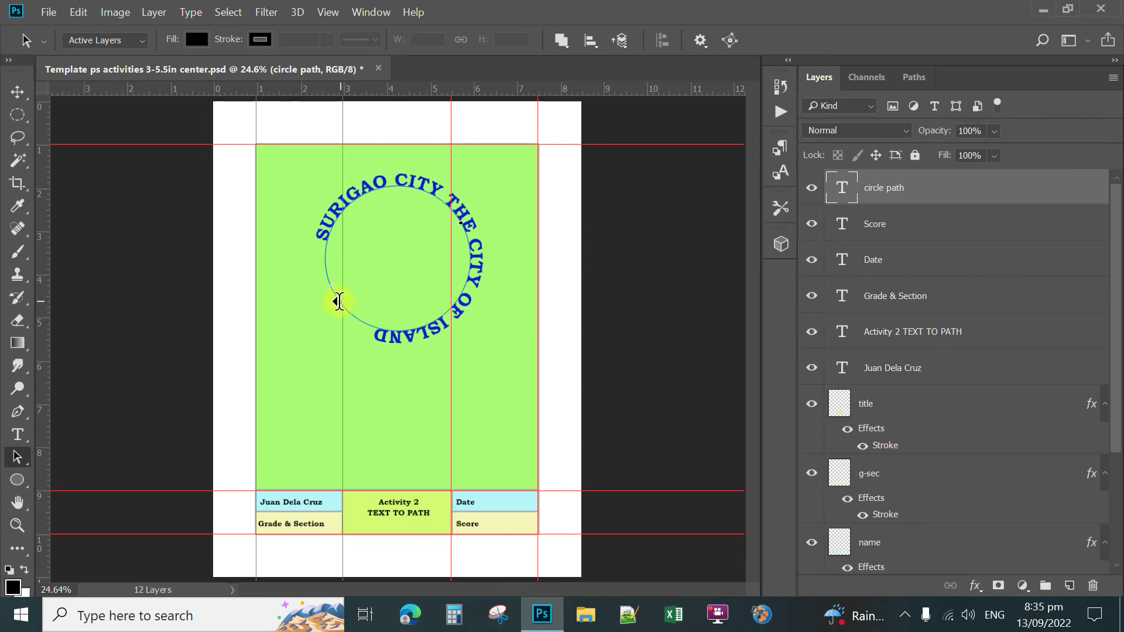
click(334, 316)
mouse_move(335, 316)
mouse_down()
mouse_move(361, 335)
mouse_move(330, 311)
mouse_move(352, 316)
mouse_up()
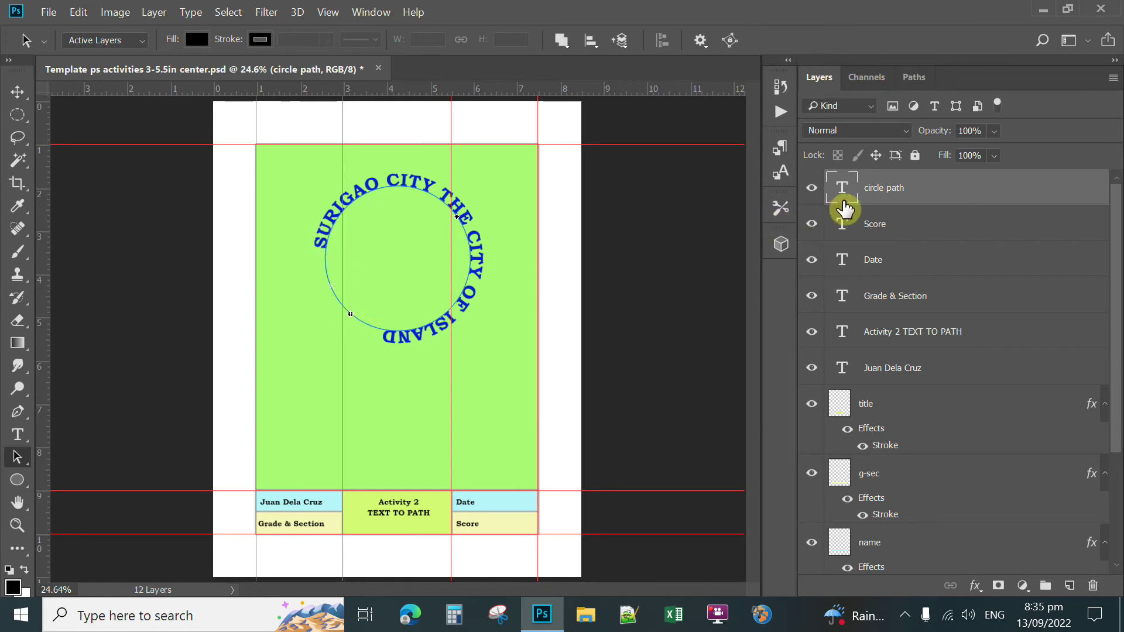
Set the font size of all the circular text to 24 pt
double_click(840, 190)
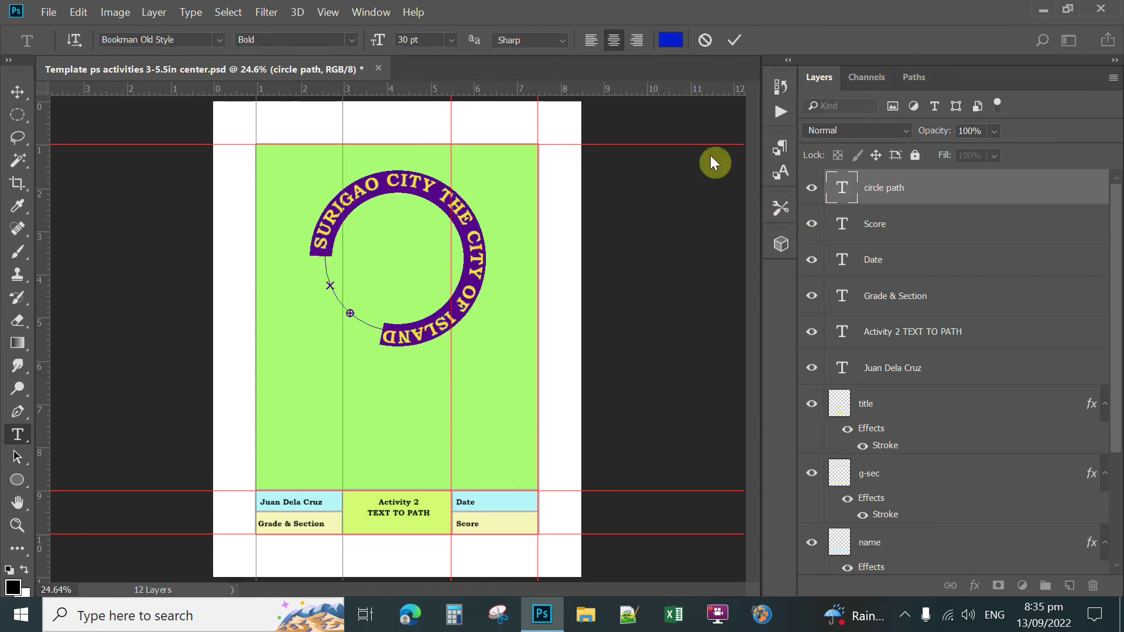
click(454, 40)
click(425, 200)
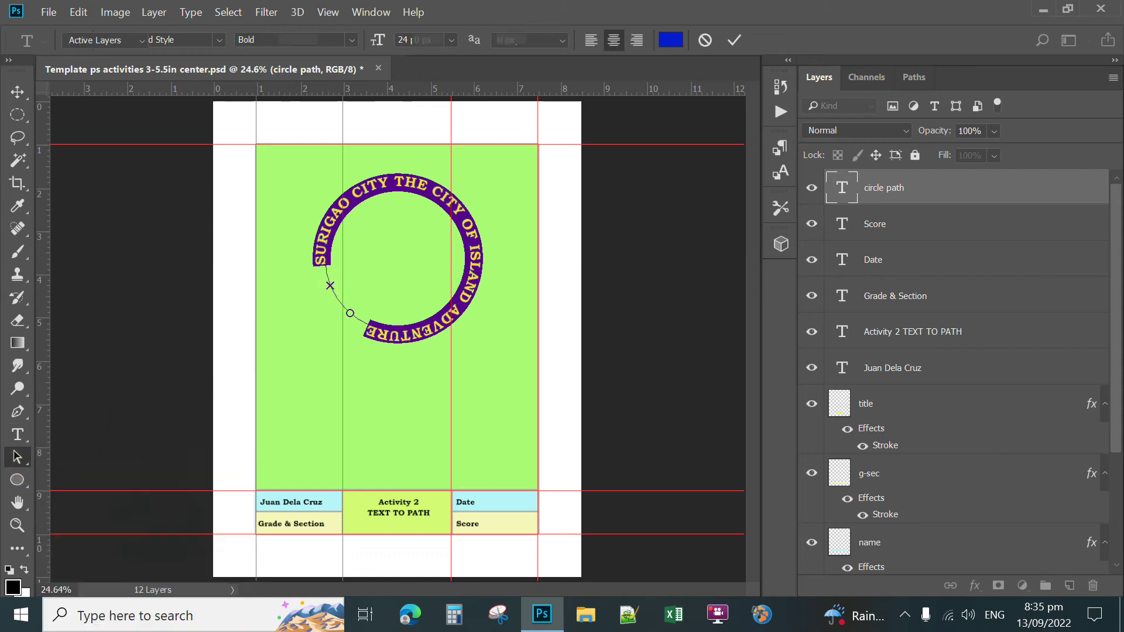
Move the text's end point level with its start so it arches over the circle, and place a horizontal guide across both ends
click(17, 456)
click(57, 458)
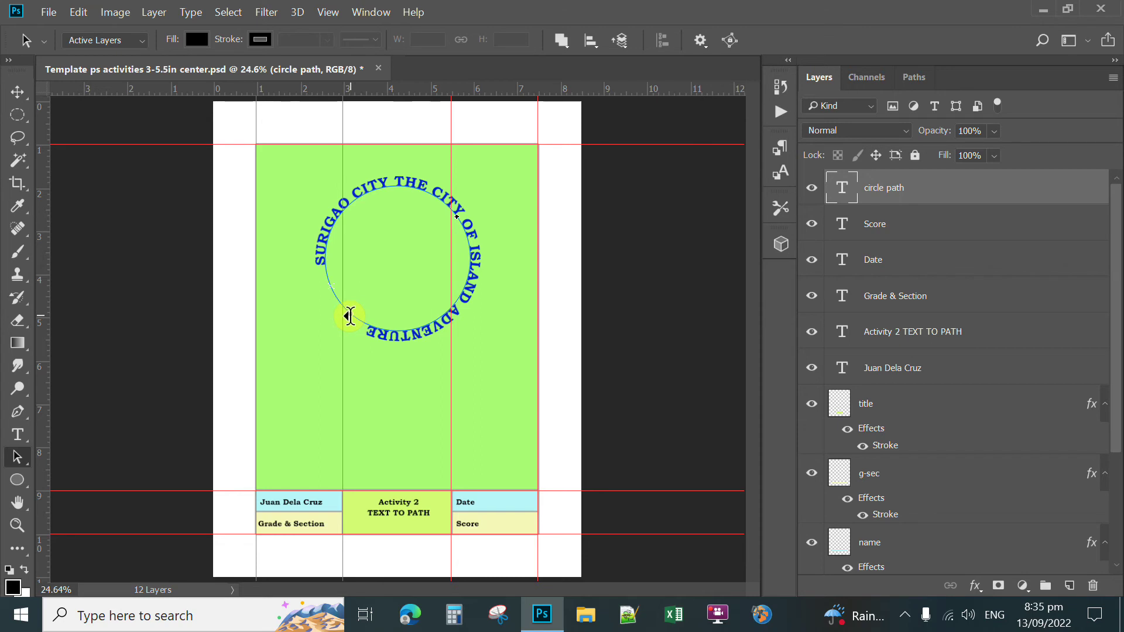
mouse_move(344, 321)
mouse_down()
mouse_move(367, 337)
mouse_move(436, 345)
mouse_move(484, 331)
mouse_move(507, 306)
mouse_up()
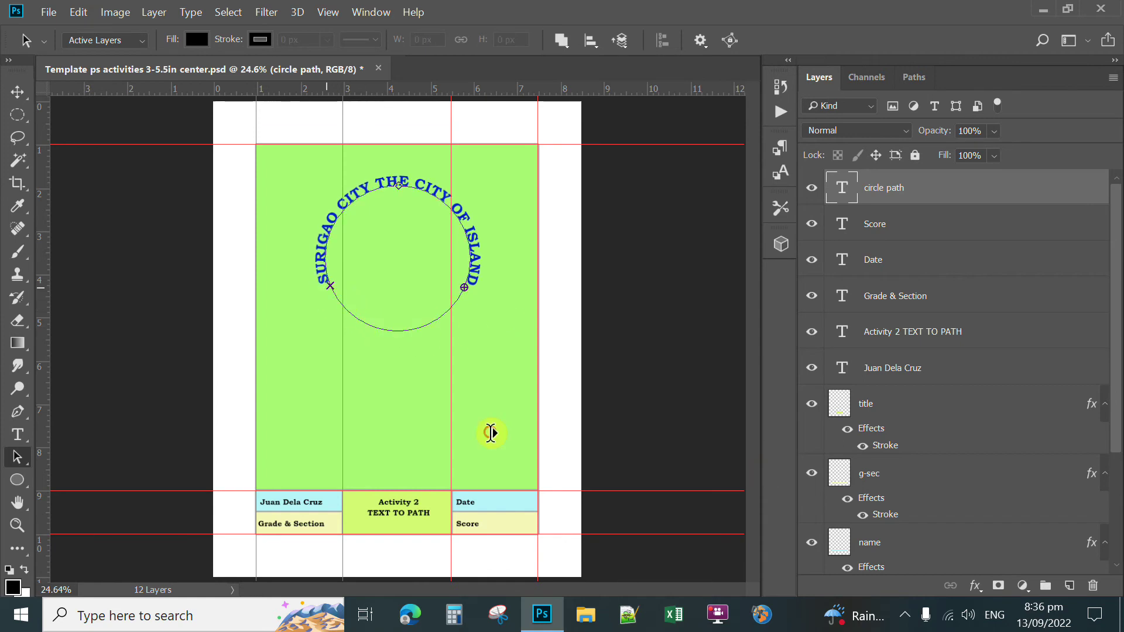
drag(325, 284, 322, 289)
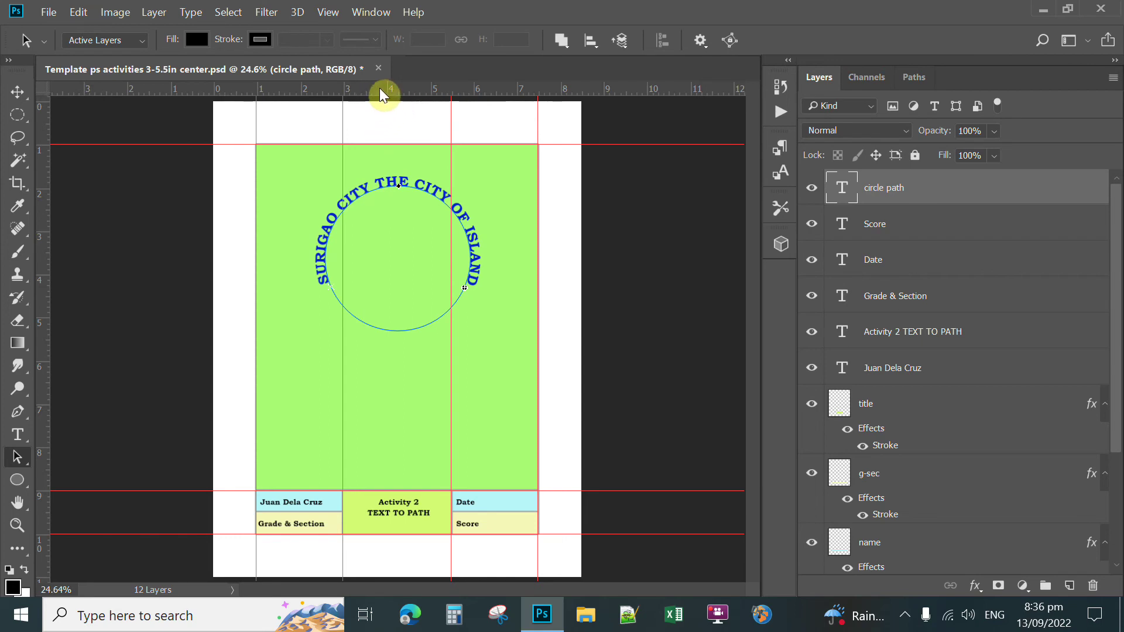
drag(381, 91, 380, 284)
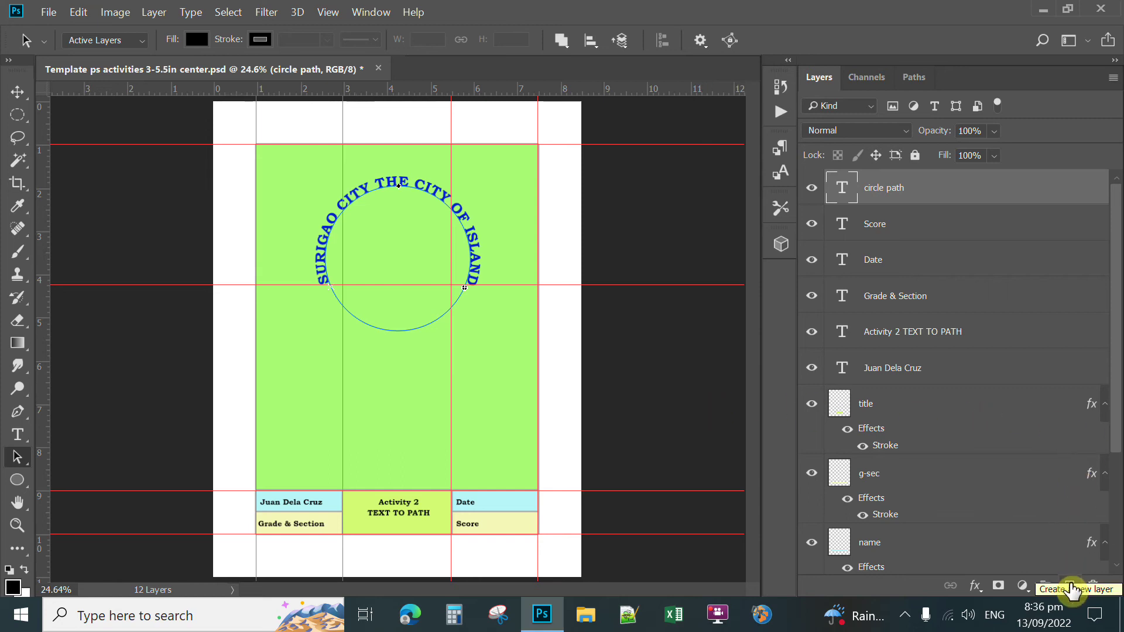
Add a new layer above the circle path text layer and name it DOUBLE CURVE
click(1071, 587)
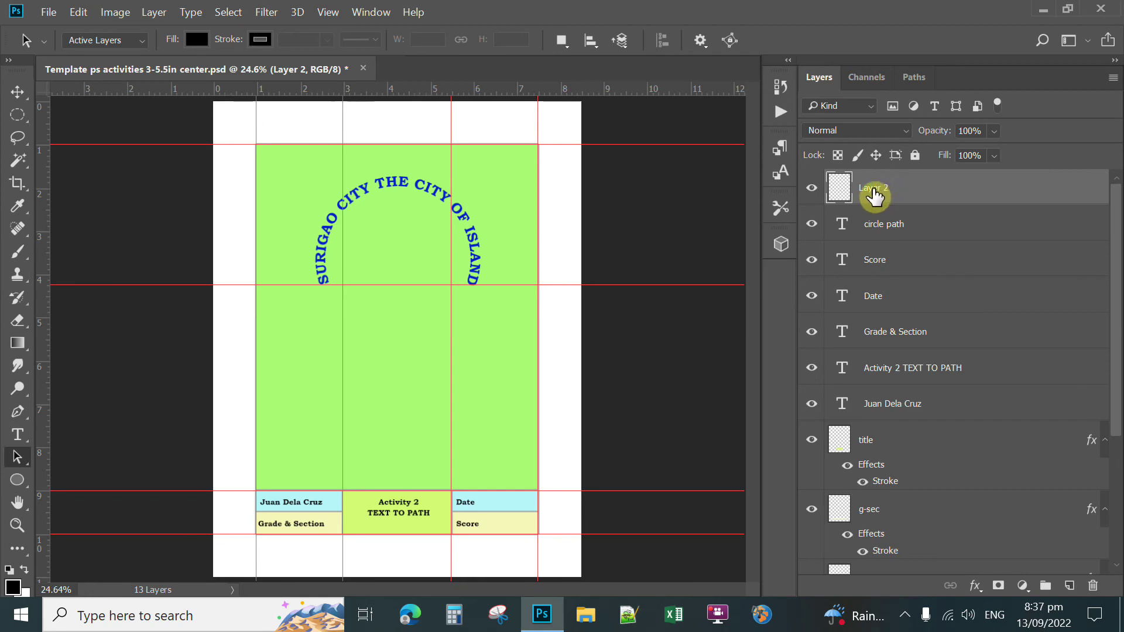
double_click(873, 189)
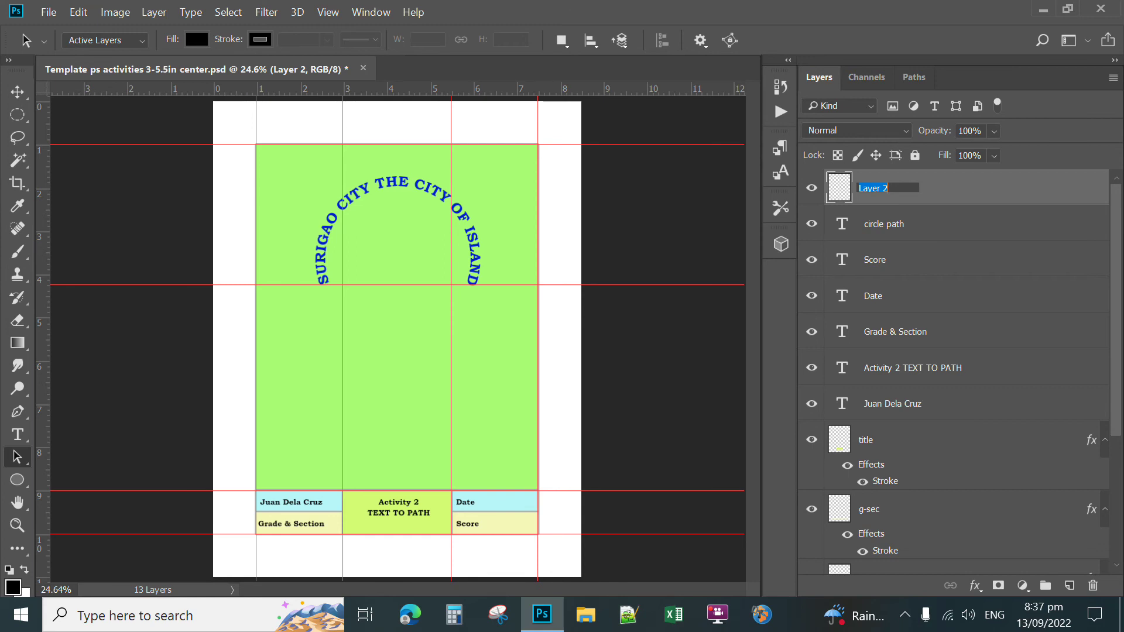
text(DOUBLE CURVE)
key(Return)
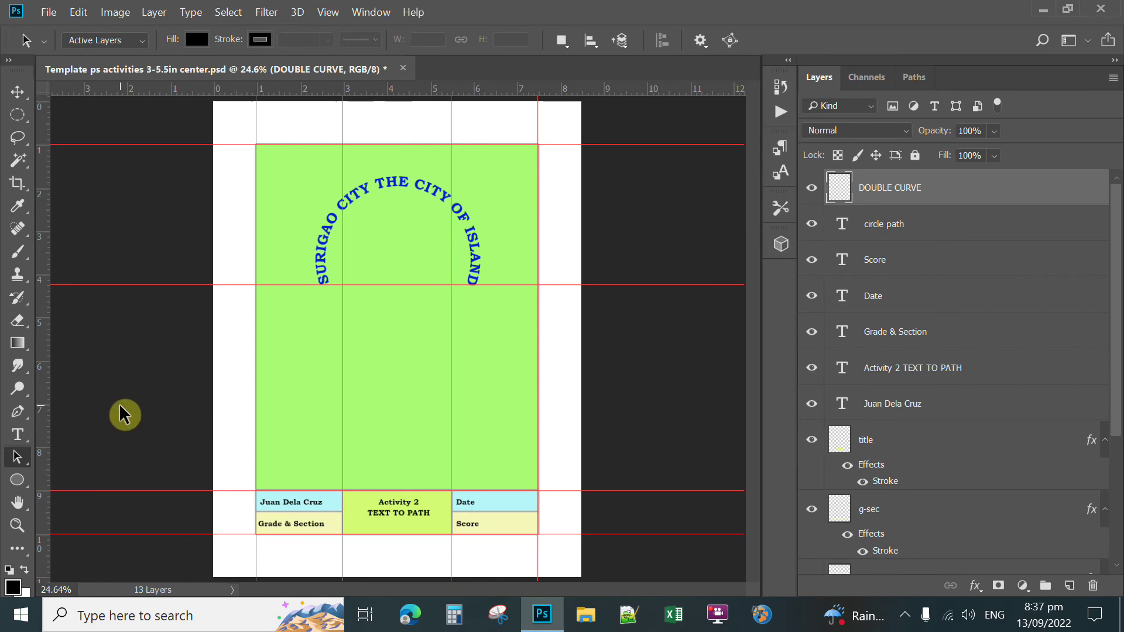
Draw an open S-shaped path about 5 inches wide beneath the circular text with the Pen tool, arching up and dipping down
click(27, 419)
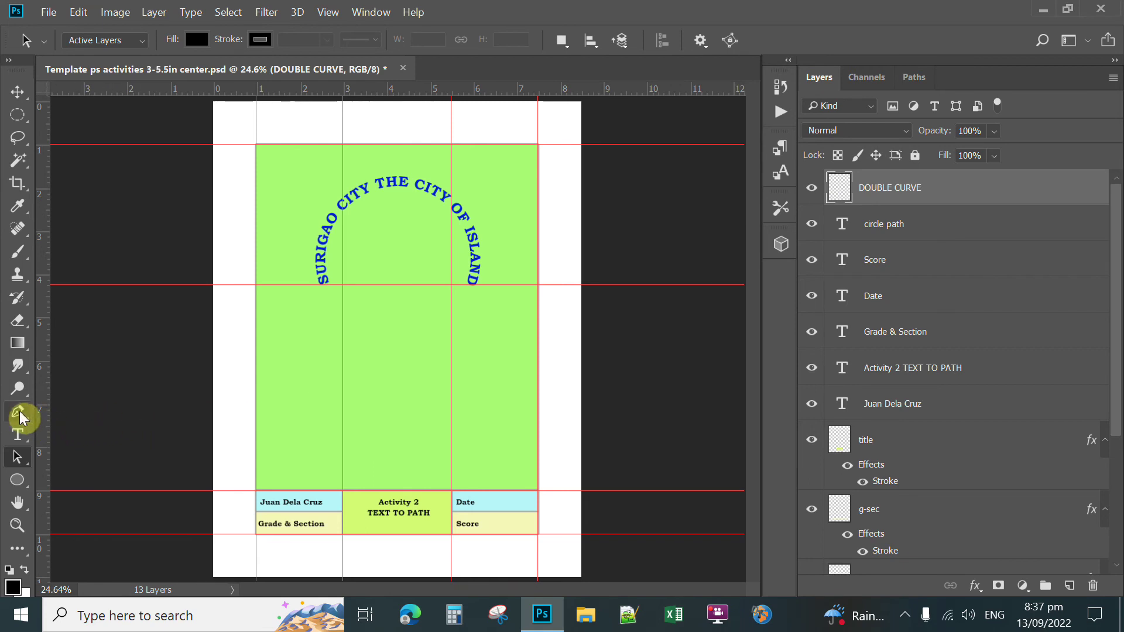
right_click(18, 411)
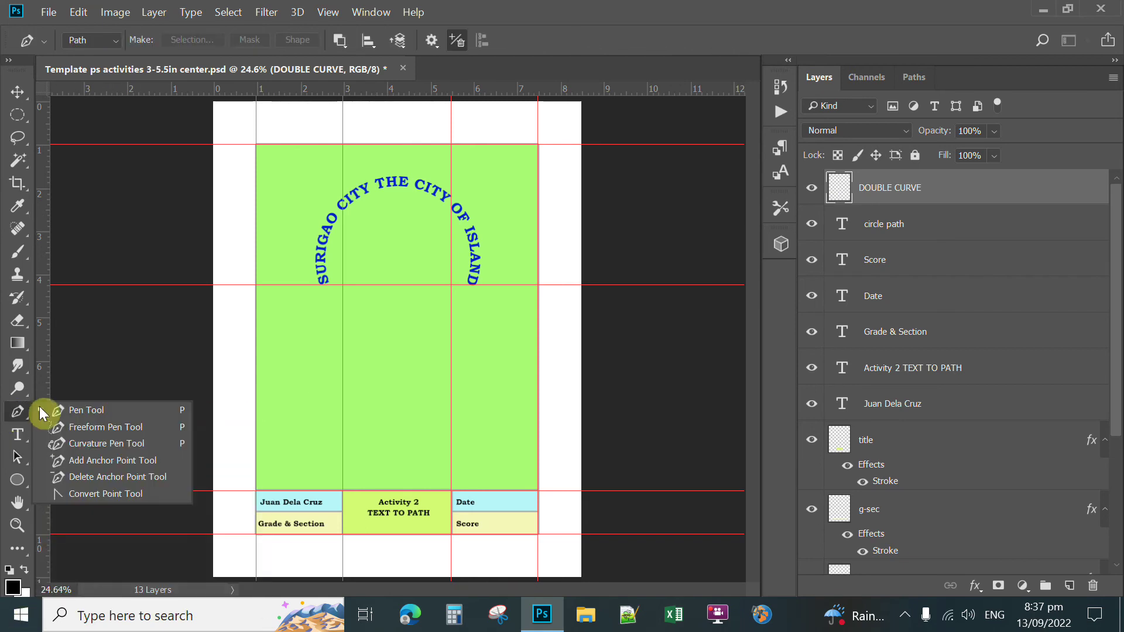
click(87, 409)
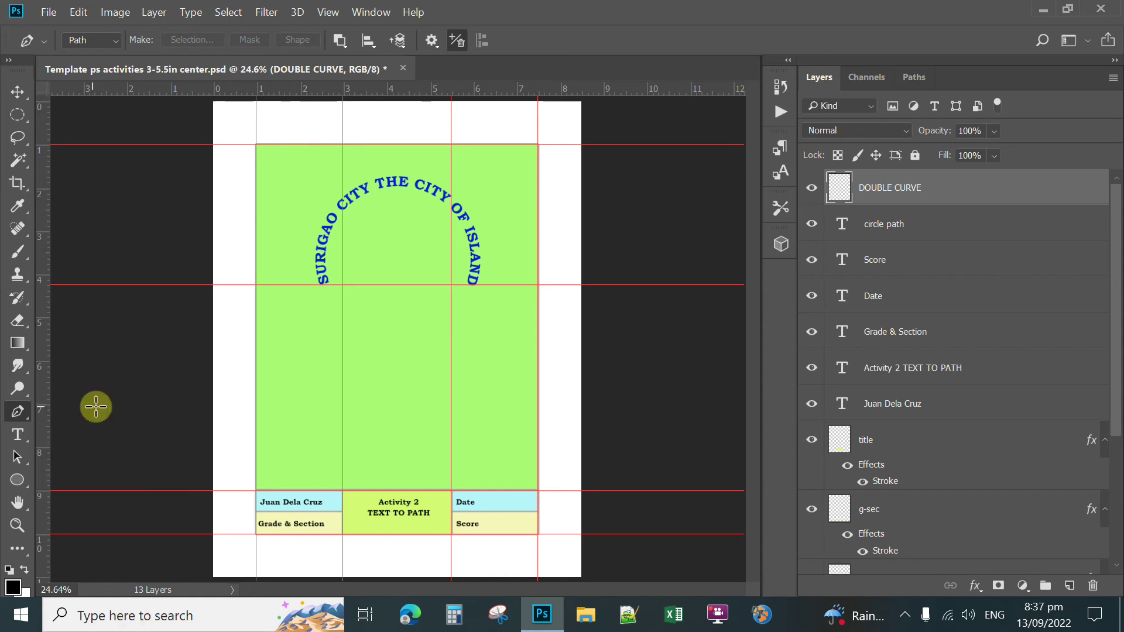
click(280, 327)
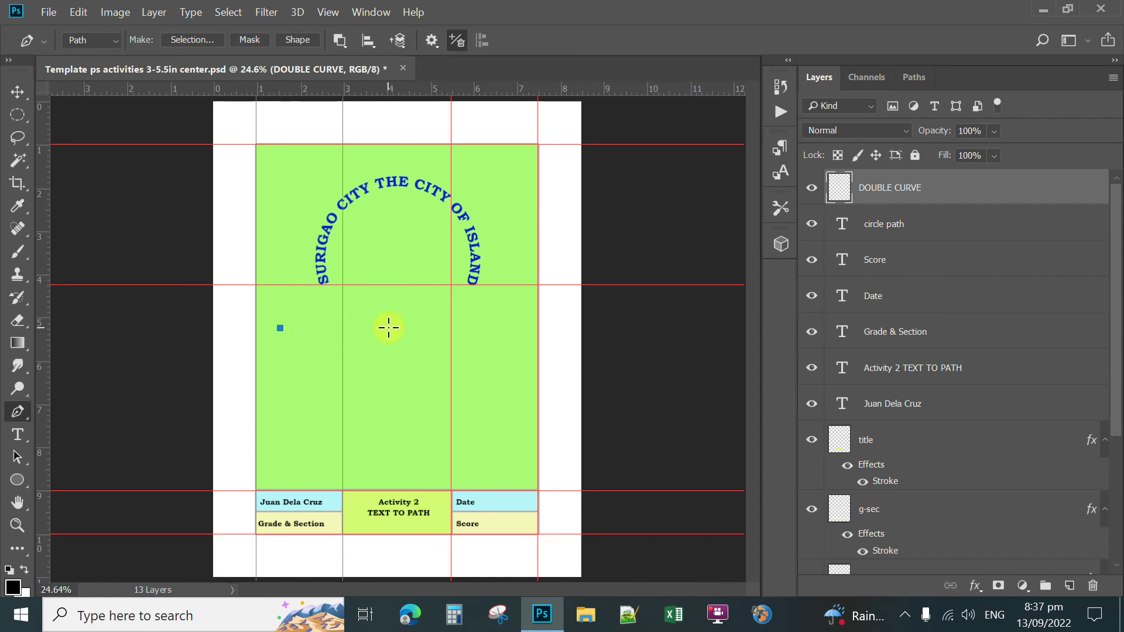
drag(390, 327, 455, 368)
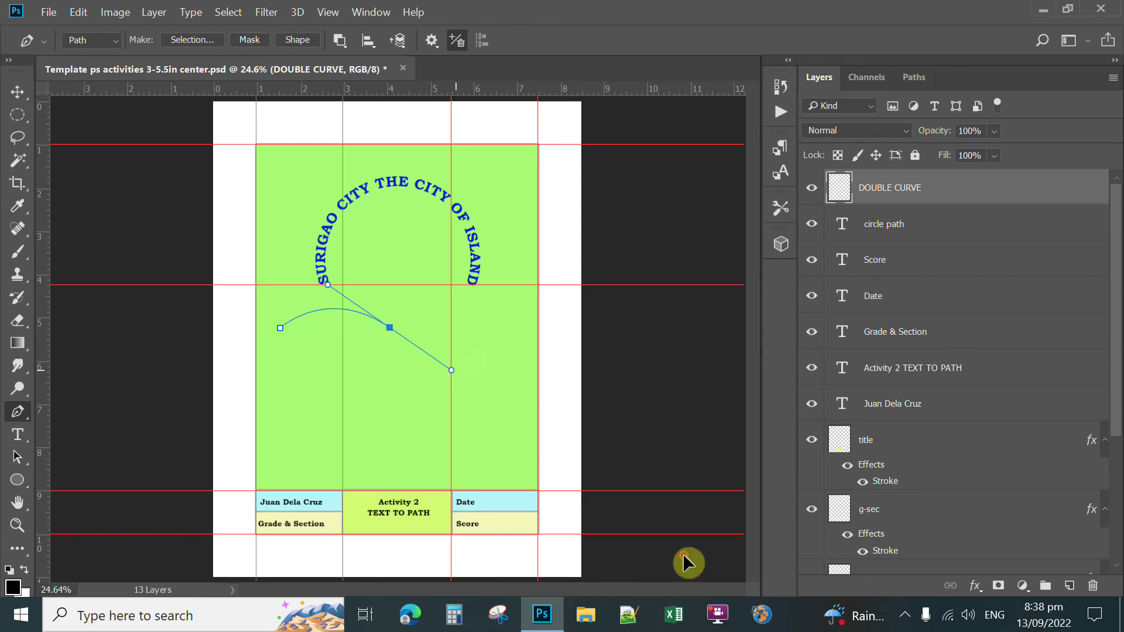
click(492, 316)
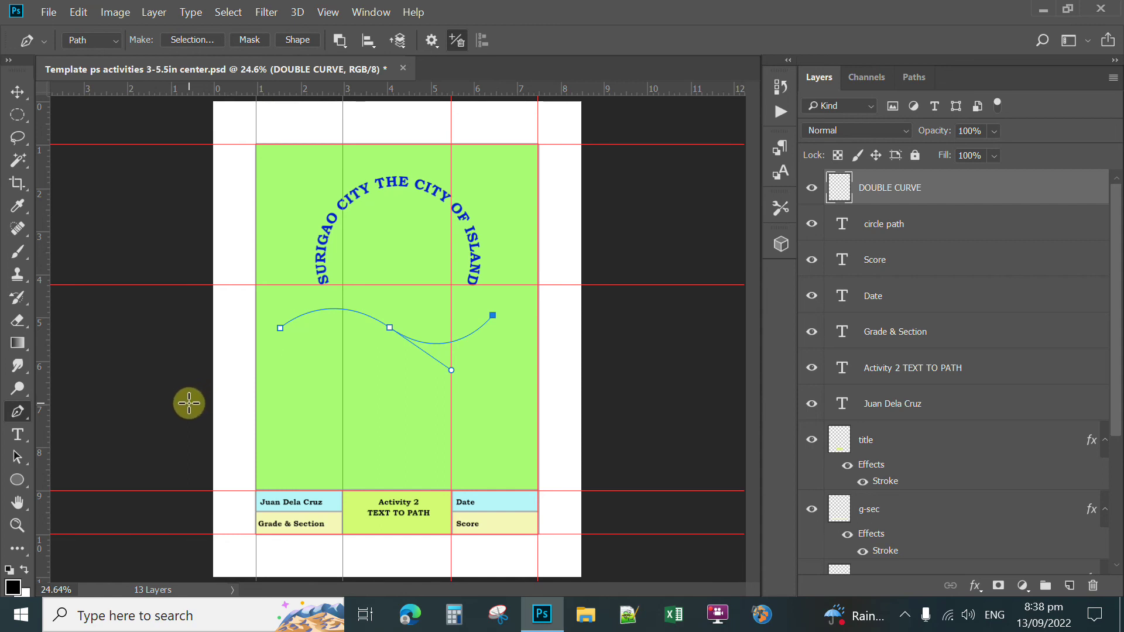
Set the Type tool's font size to 14 pt and its text color to near-black 060606
click(17, 436)
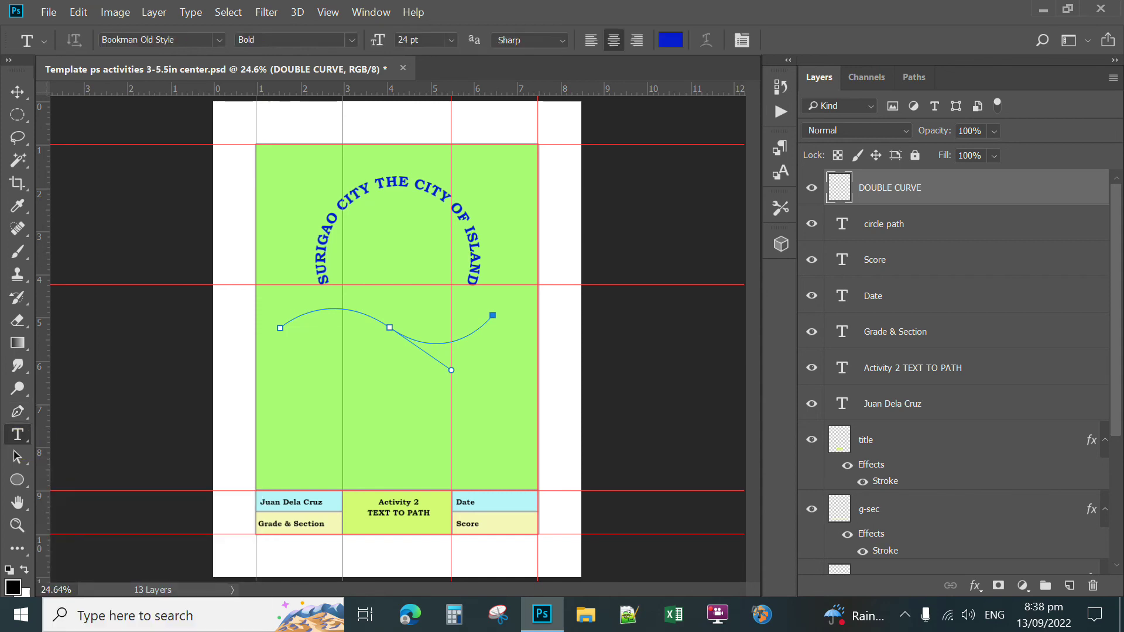
click(452, 39)
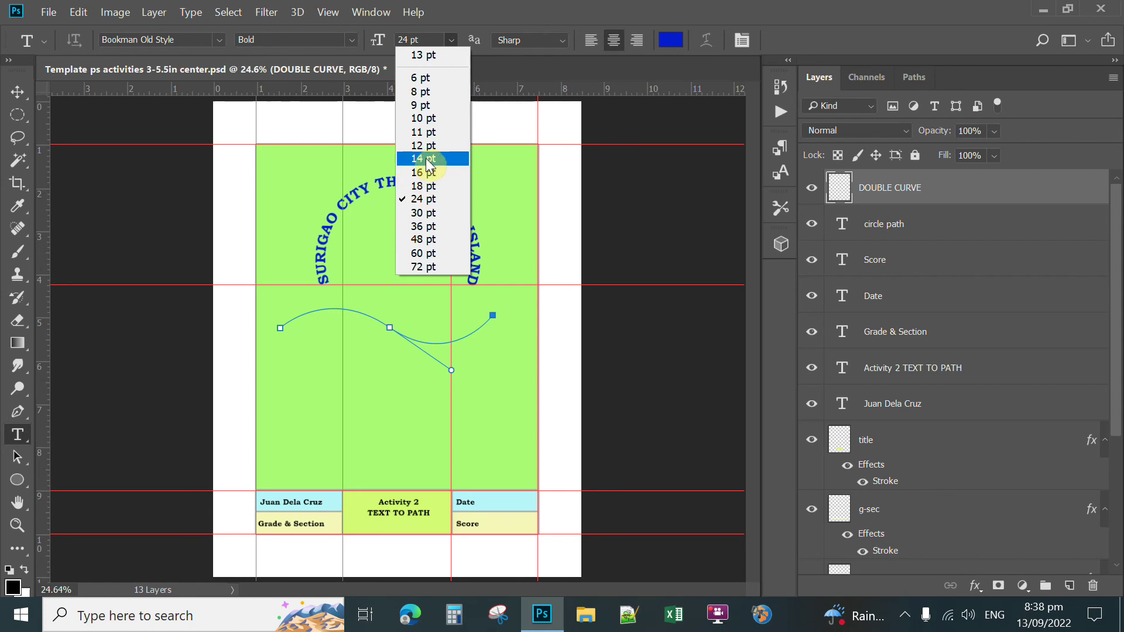
click(639, 237)
click(670, 39)
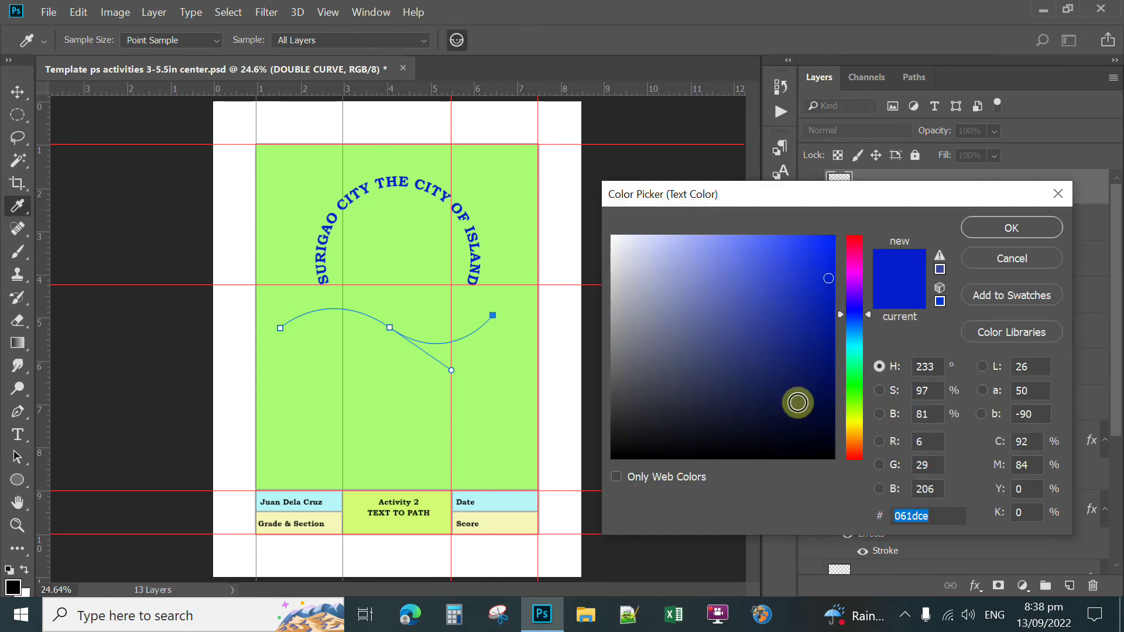
click(614, 457)
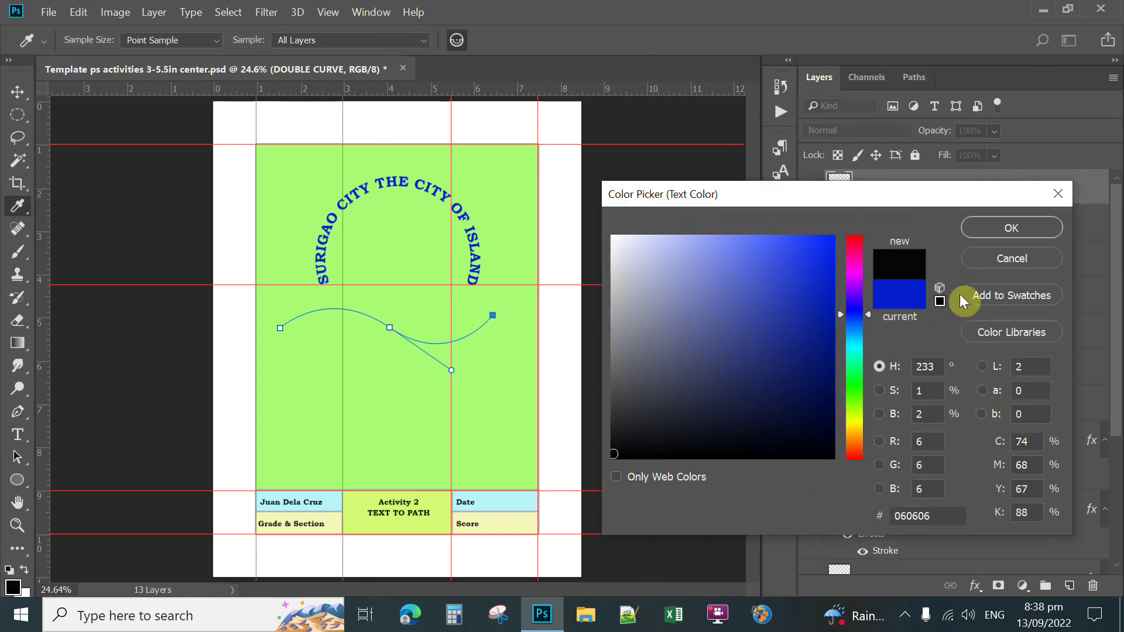
click(993, 234)
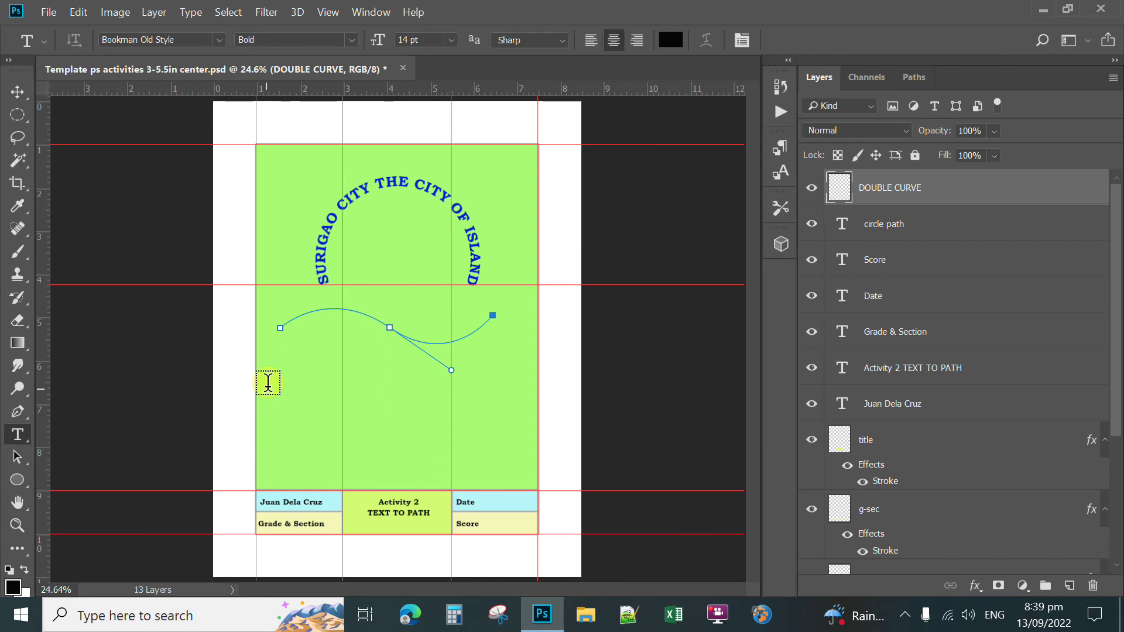
Start text near the left end of the S-shaped path and enter "Education"
click(290, 321)
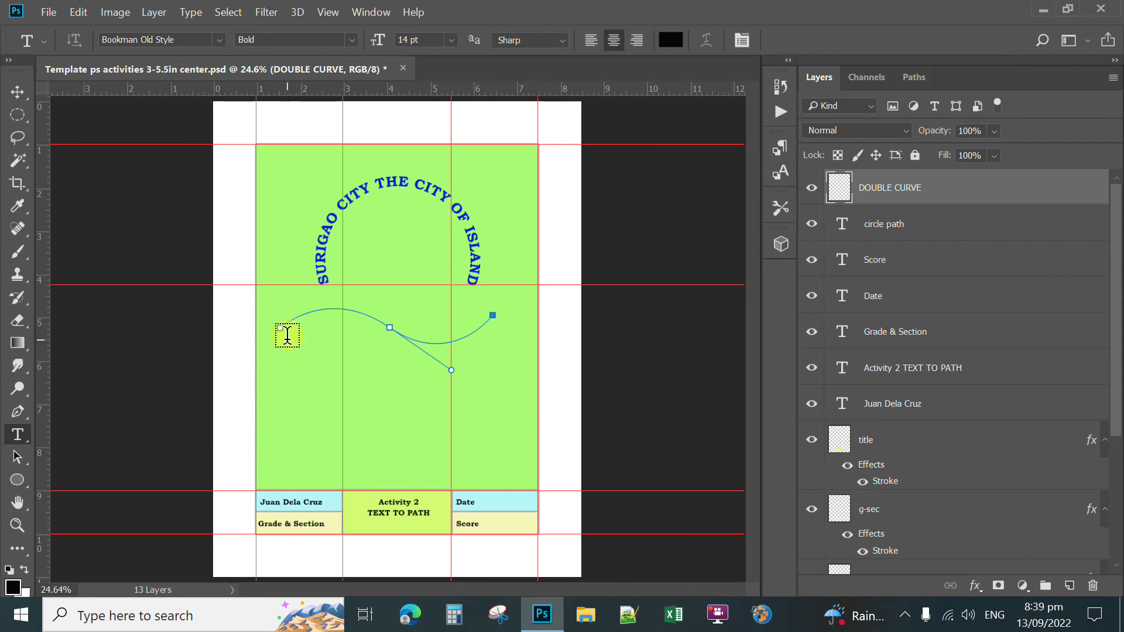
click(289, 322)
click(290, 316)
click(290, 316)
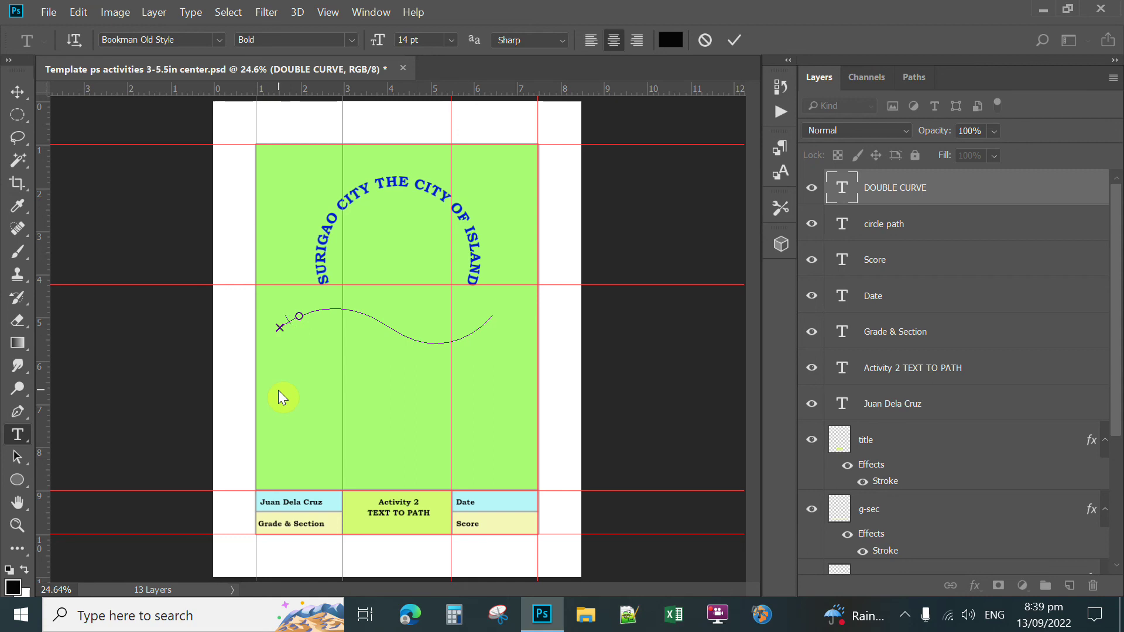
text(Hello)
Extend the path text's start and end points with the Path Selection tool to span nearly the whole curve, keeping the text above it
click(18, 456)
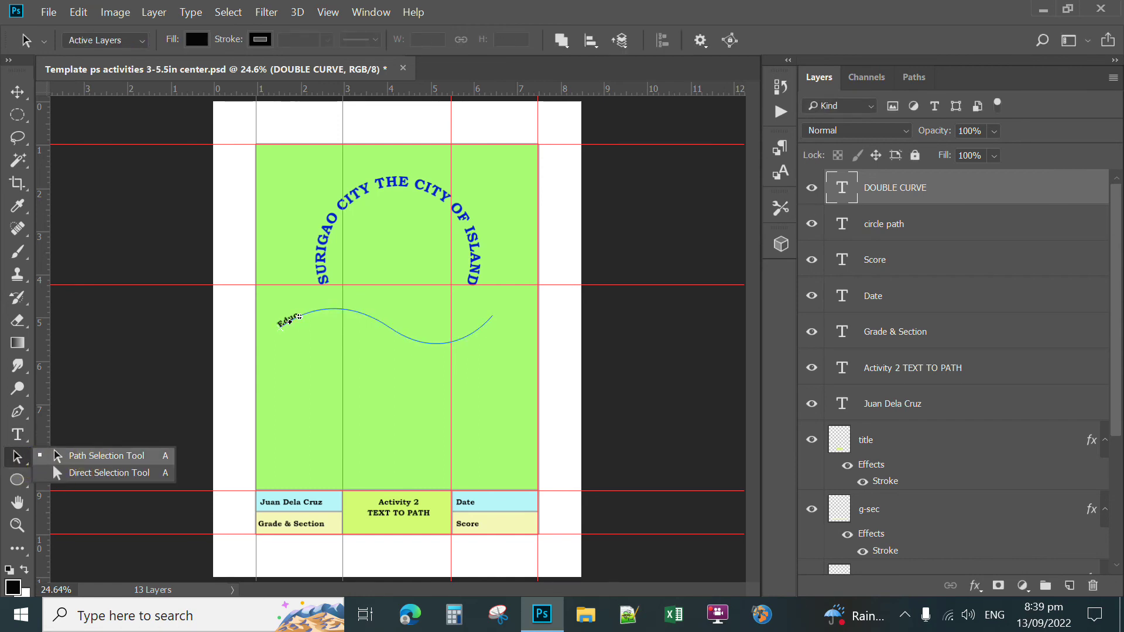
click(87, 457)
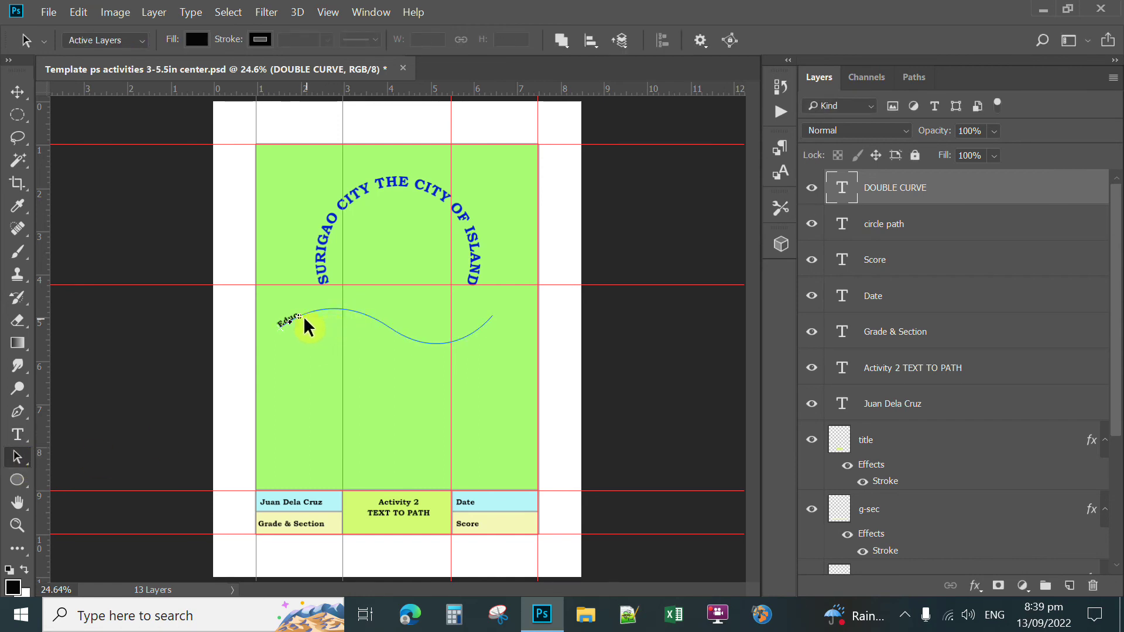
drag(301, 317, 346, 325)
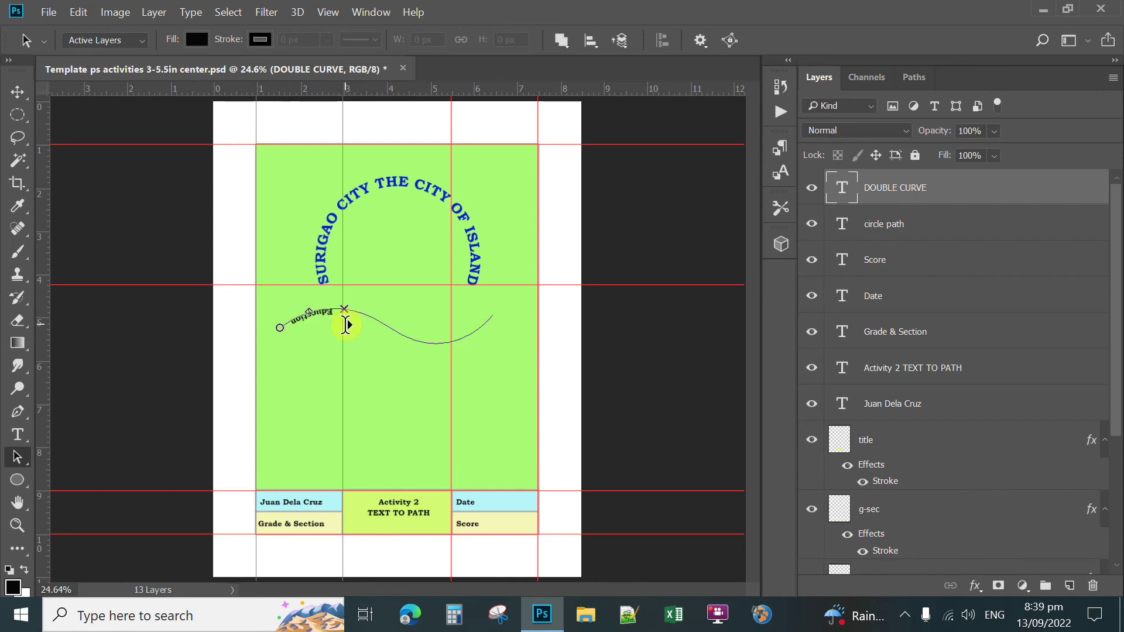
mouse_move(346, 326)
mouse_down()
mouse_move(349, 294)
mouse_move(464, 321)
mouse_move(473, 334)
mouse_move(490, 326)
mouse_move(489, 314)
mouse_move(475, 316)
mouse_up()
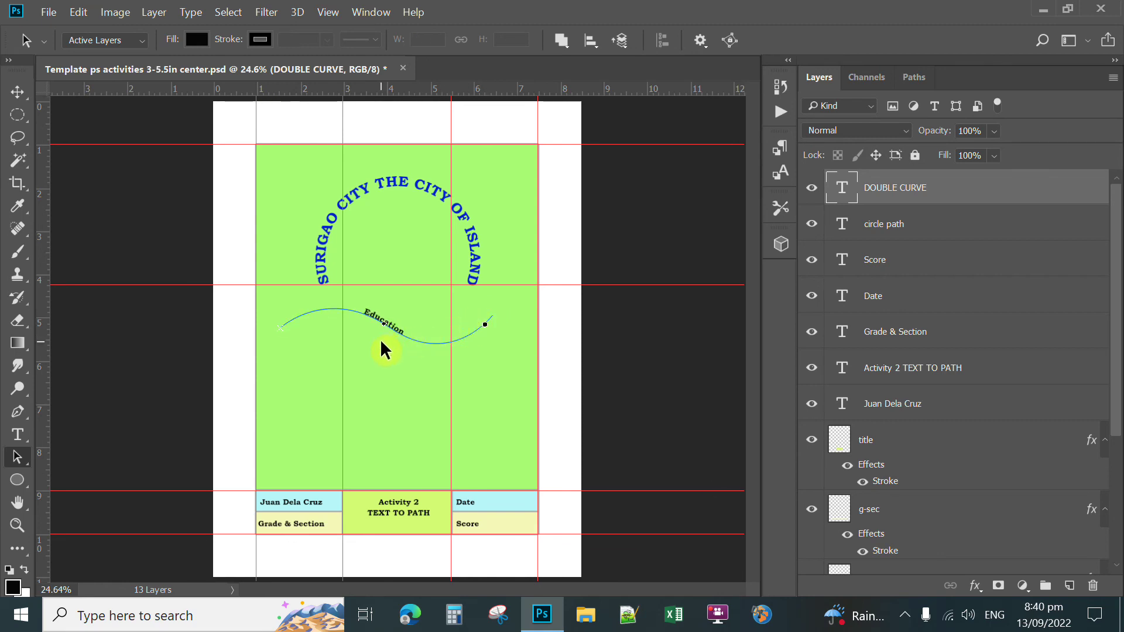
drag(384, 331, 285, 314)
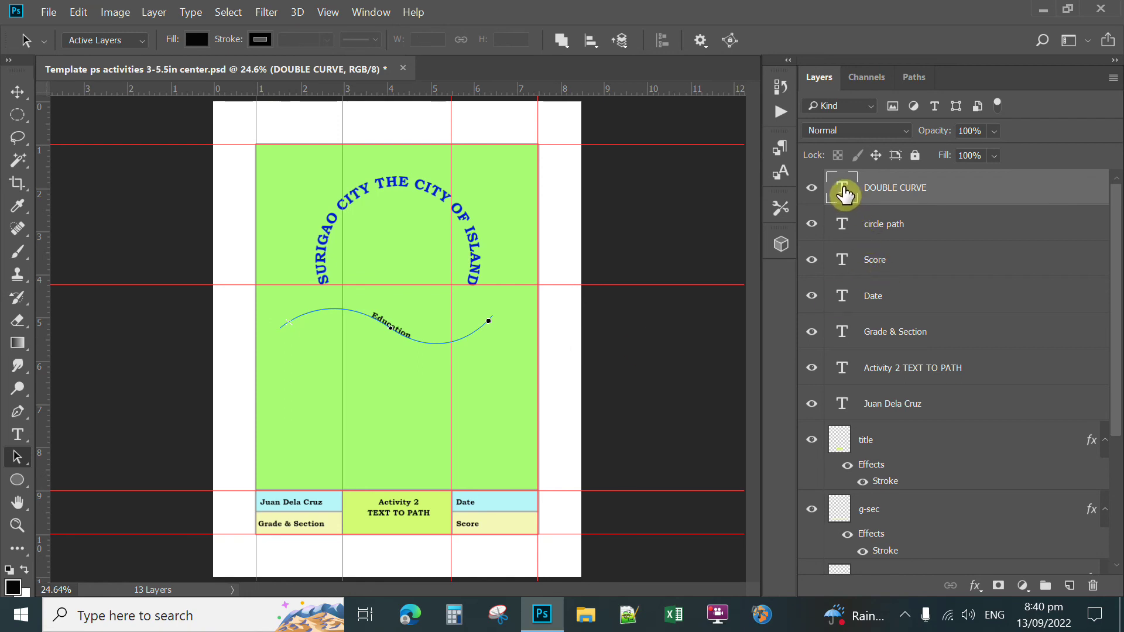
Extend the wavy path text to read "Education is the Foundation of our Future"
double_click(843, 193)
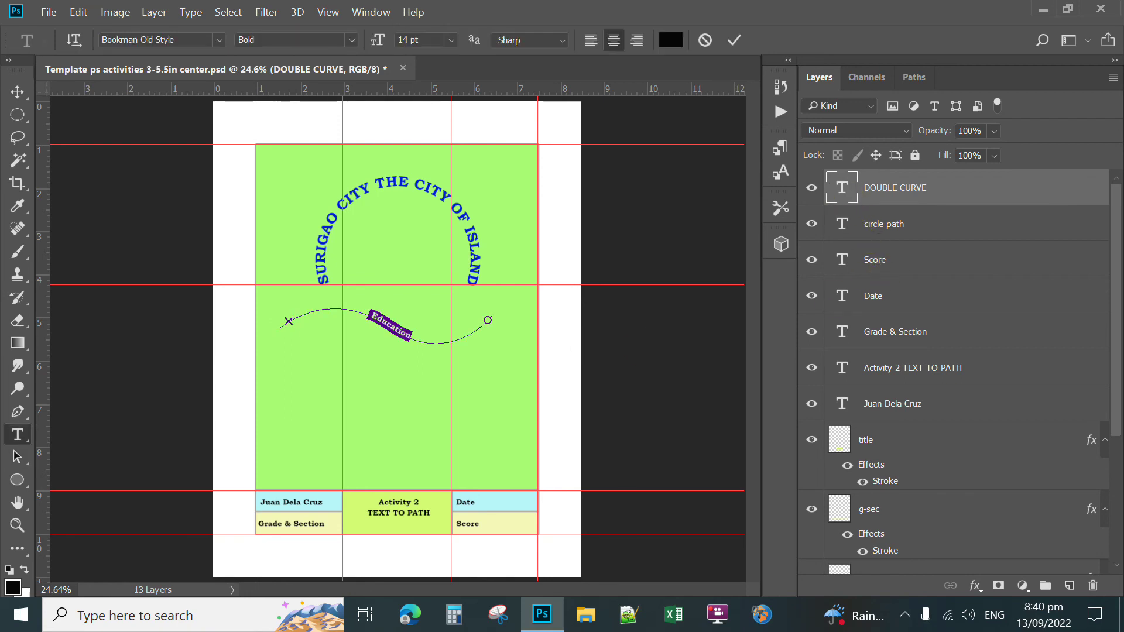
click(498, 340)
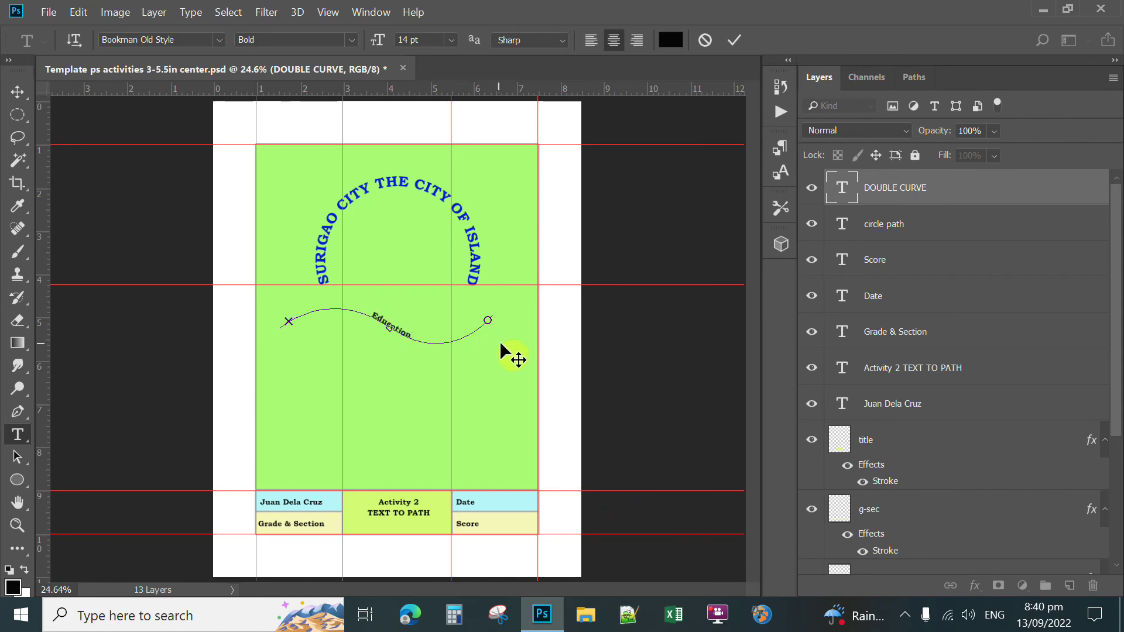
text(is the)
text( Founda)
text(tion)
text( o)
text(f our)
text( Ed)
text(ture)
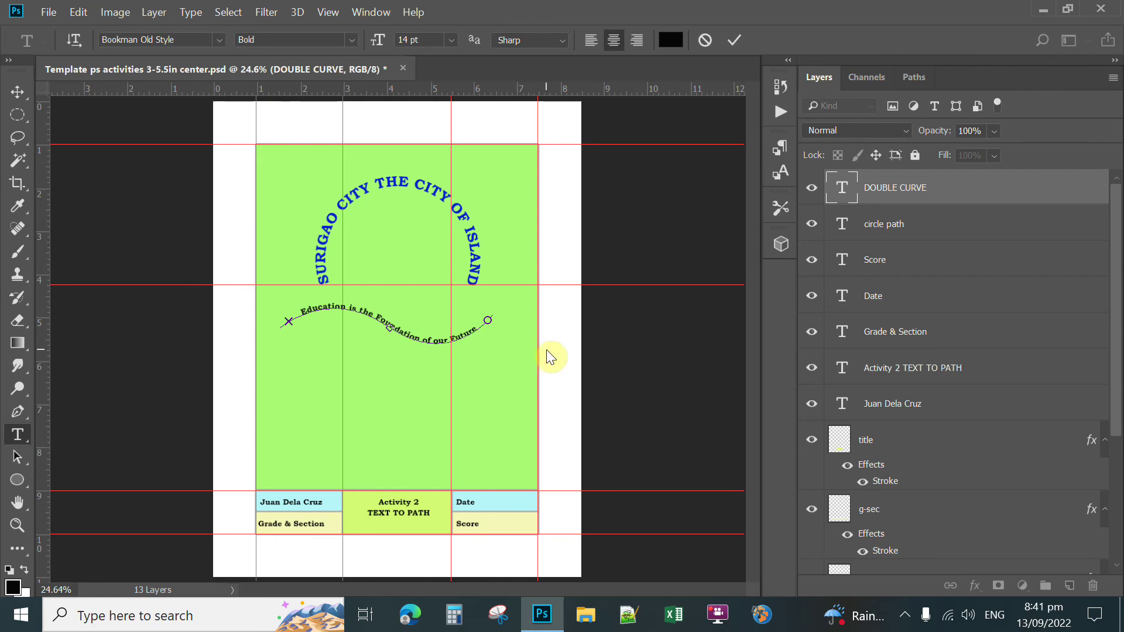
Set the font size of all the wavy path text to 15 pt and finish editing it
click(845, 185)
key(a)
double_click(842, 187)
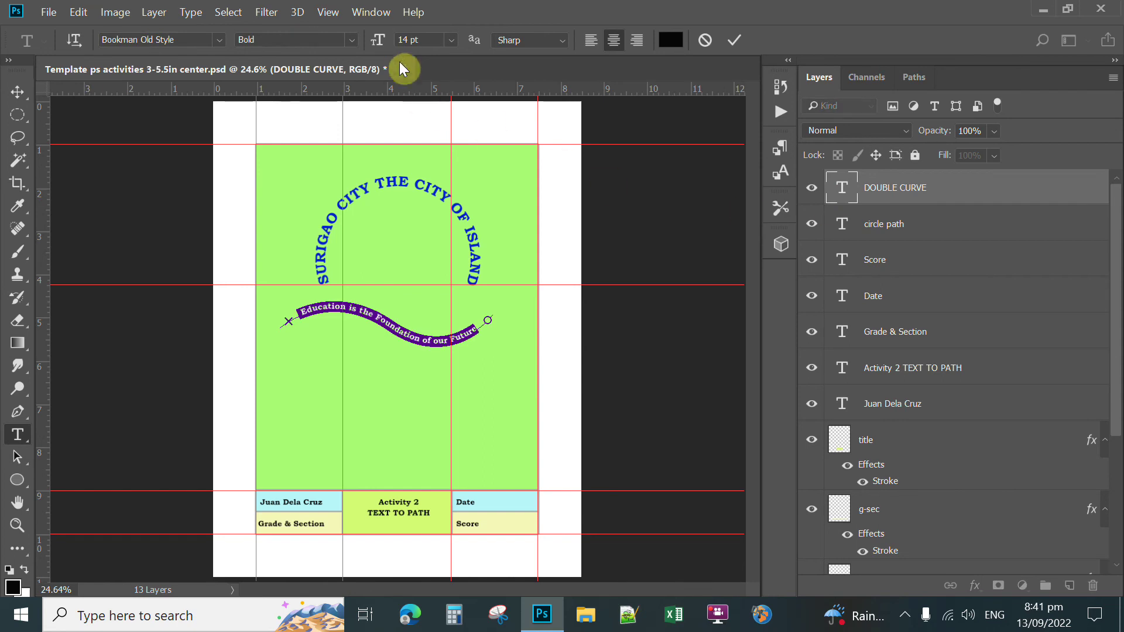
click(408, 39)
key(BackSpace)
text(5)
key(Return)
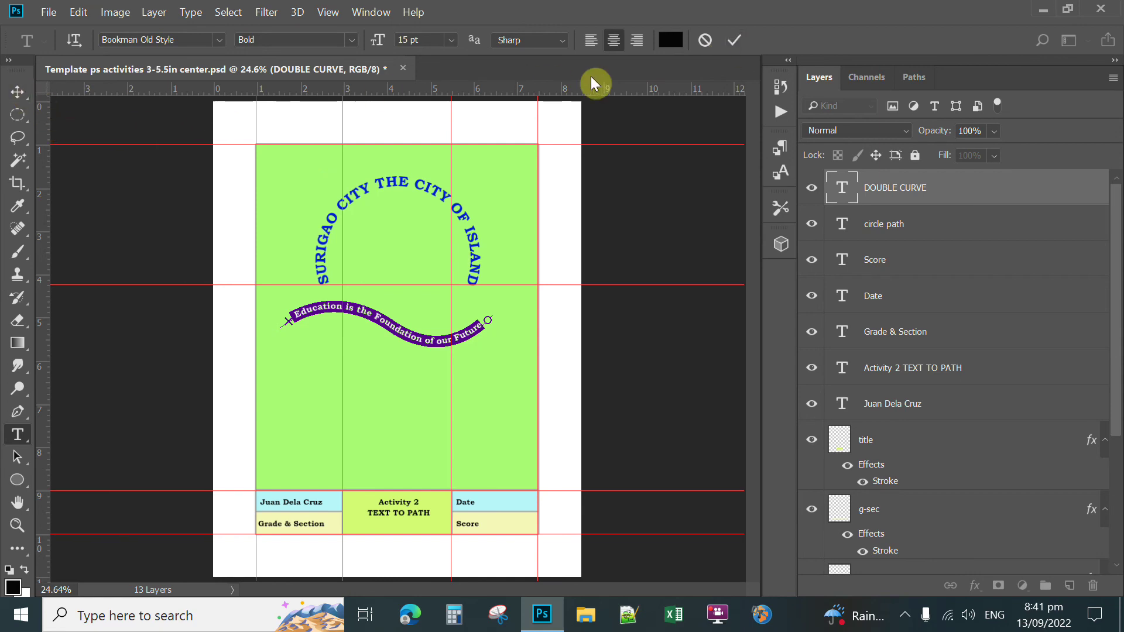
click(734, 40)
key(a)
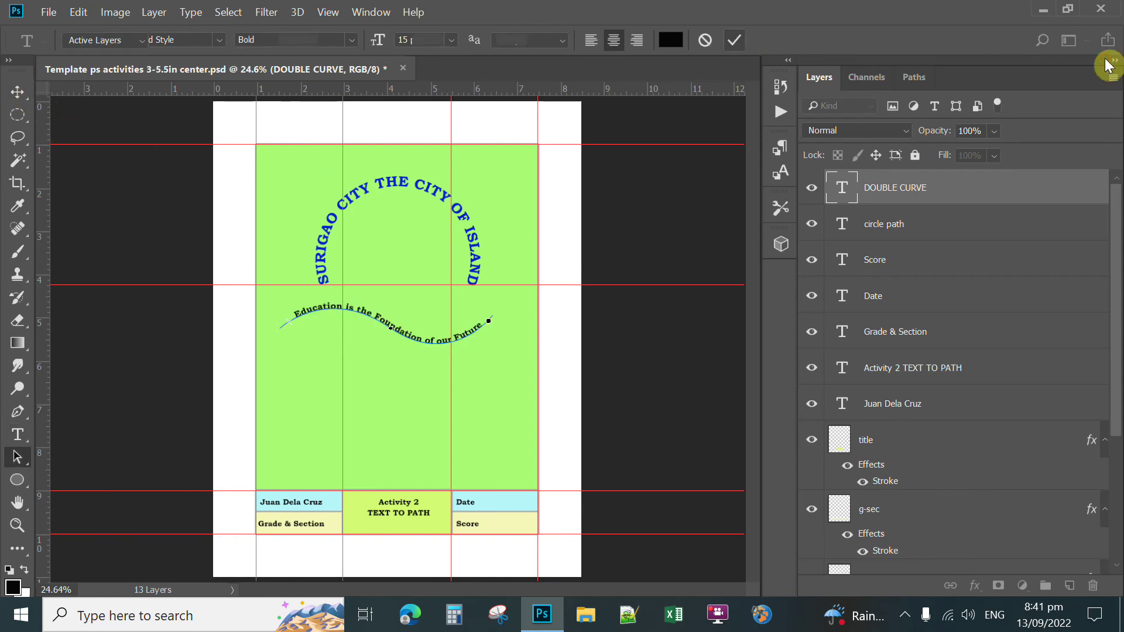